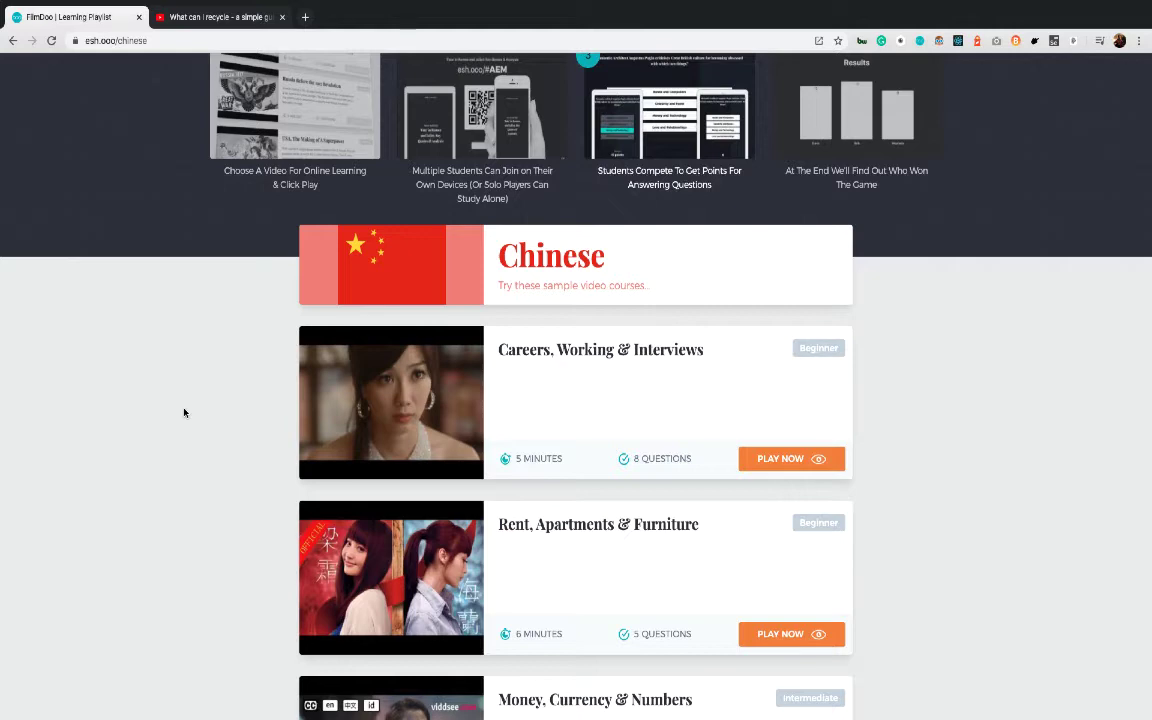
Sign in to FilmDoo with the account e-mail address and password
{"action": "scroll", "coordinate": [184, 412], "scroll_direction": "up", "scroll_amount": 3}
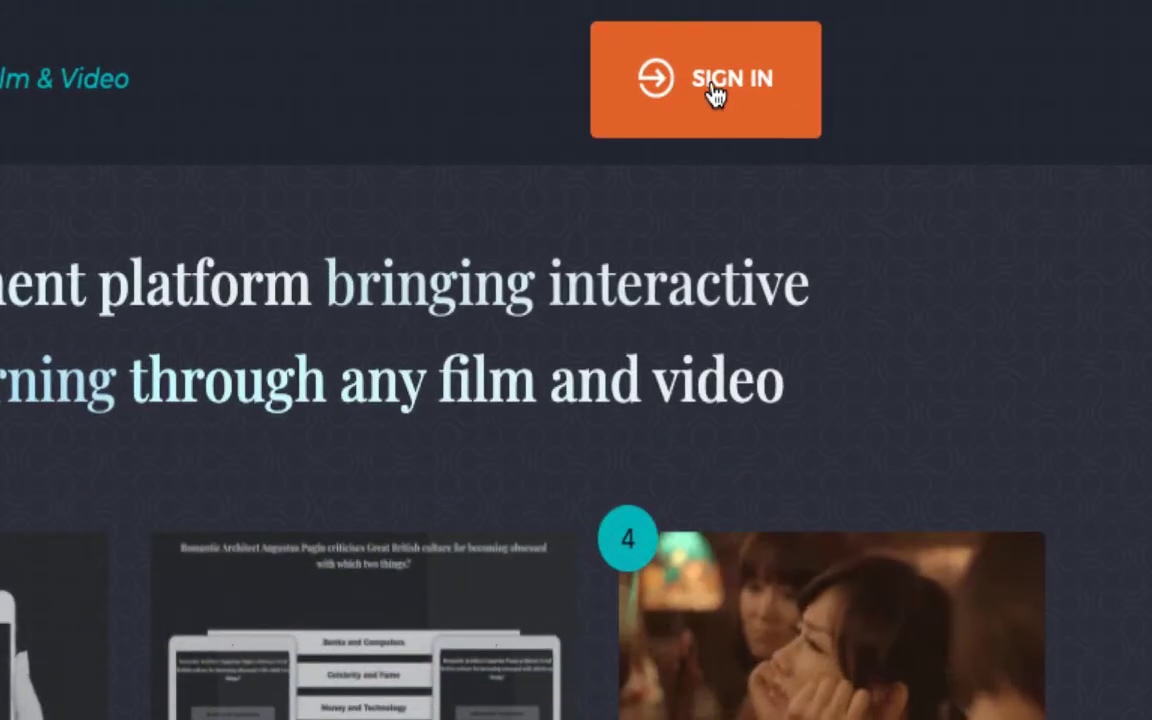
{"action": "left_click", "coordinate": [714, 88]}
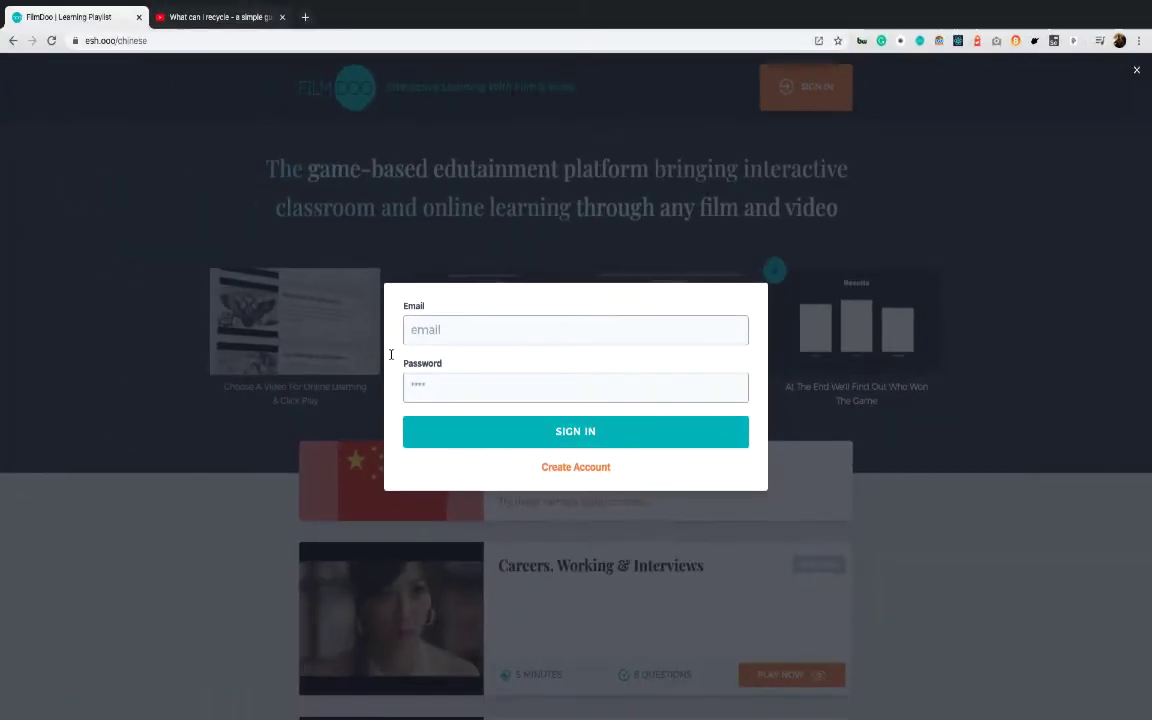
{"action": "left_click", "coordinate": [456, 324]}
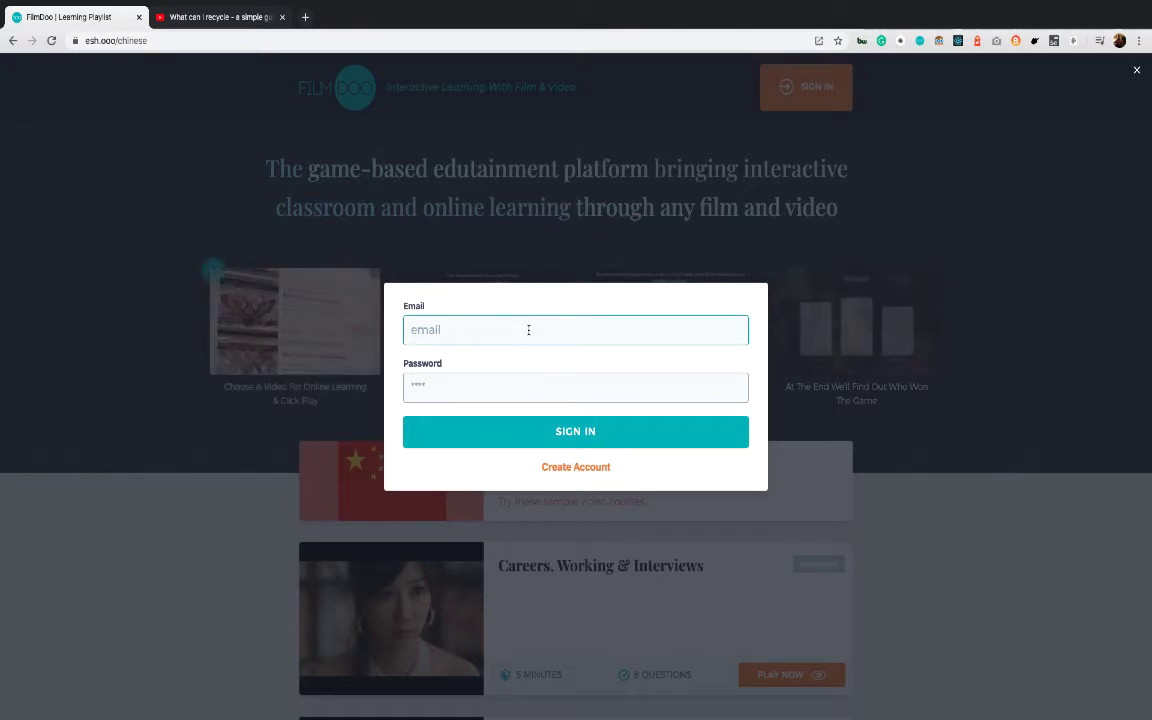
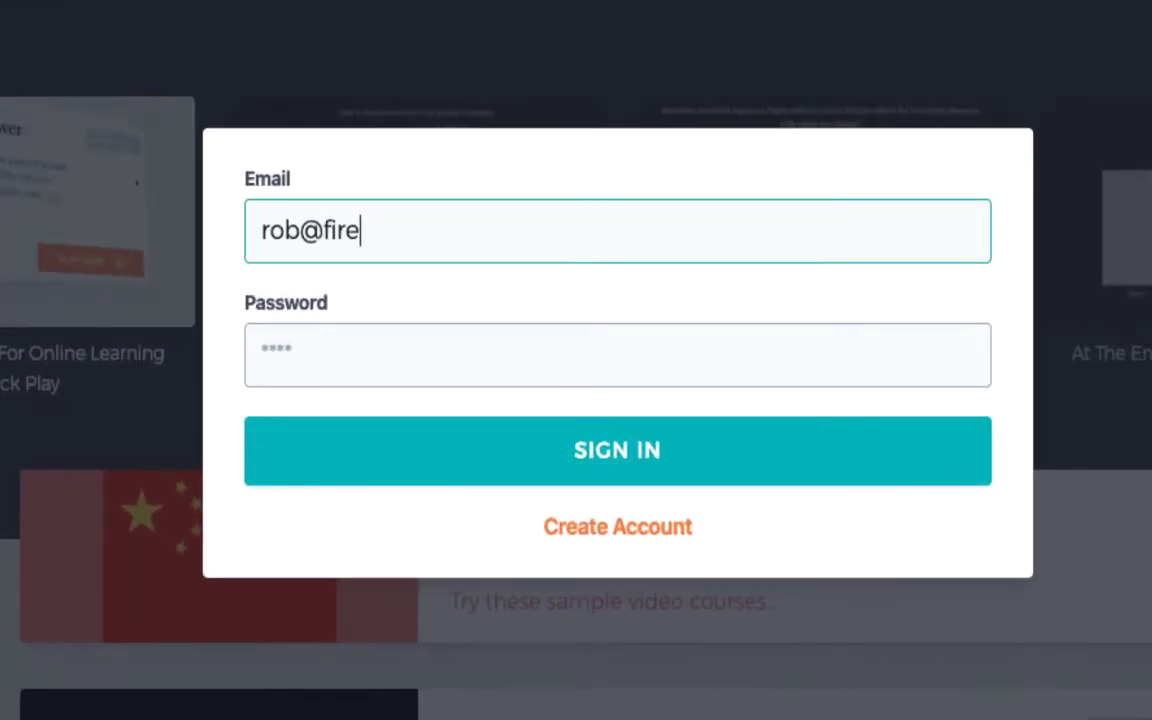
{"action": "left_click", "coordinate": [580, 373]}
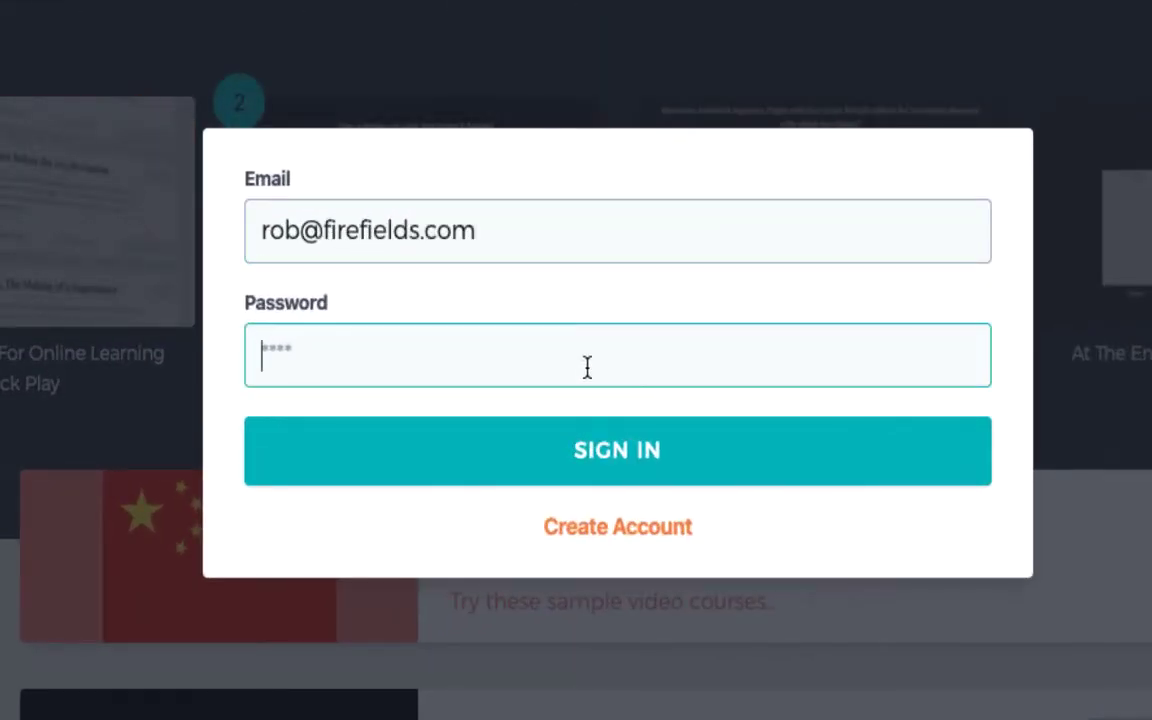
{"action": "type", "text": "****"}
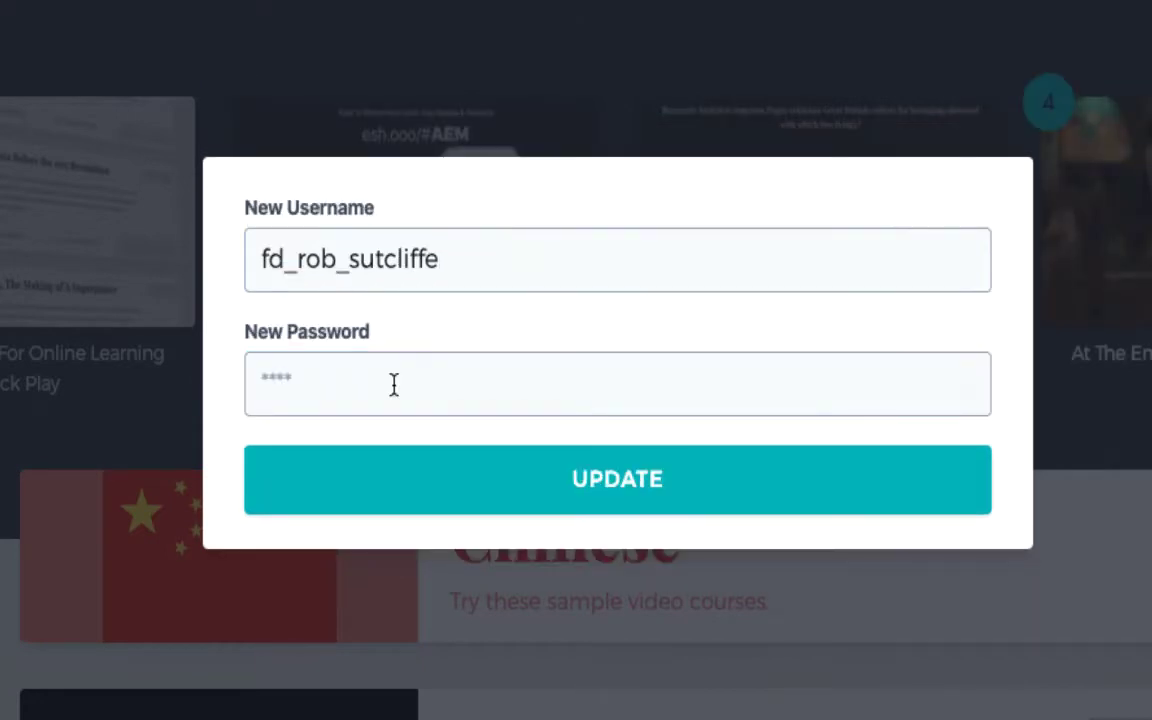
Enter a new account password in the username/password form and submit it with UPDATE
{"action": "left_click", "coordinate": [378, 382]}
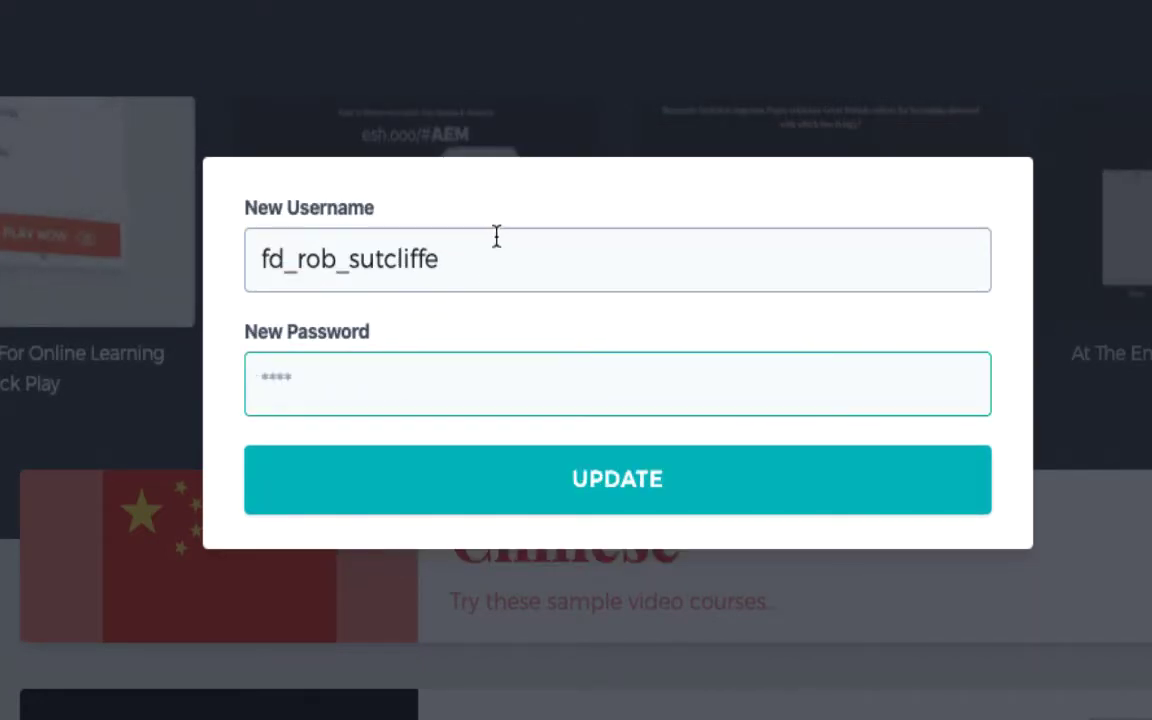
{"action": "left_click", "coordinate": [491, 242]}
{"action": "left_click", "coordinate": [326, 385]}
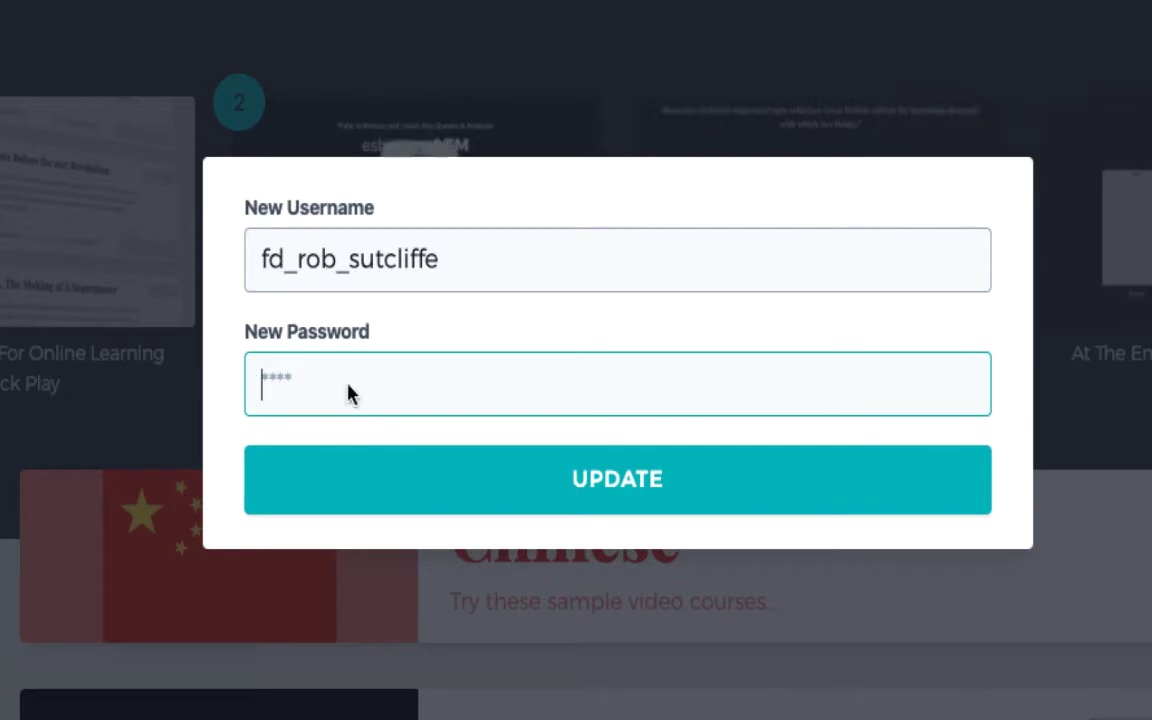
{"action": "left_click", "coordinate": [514, 253]}
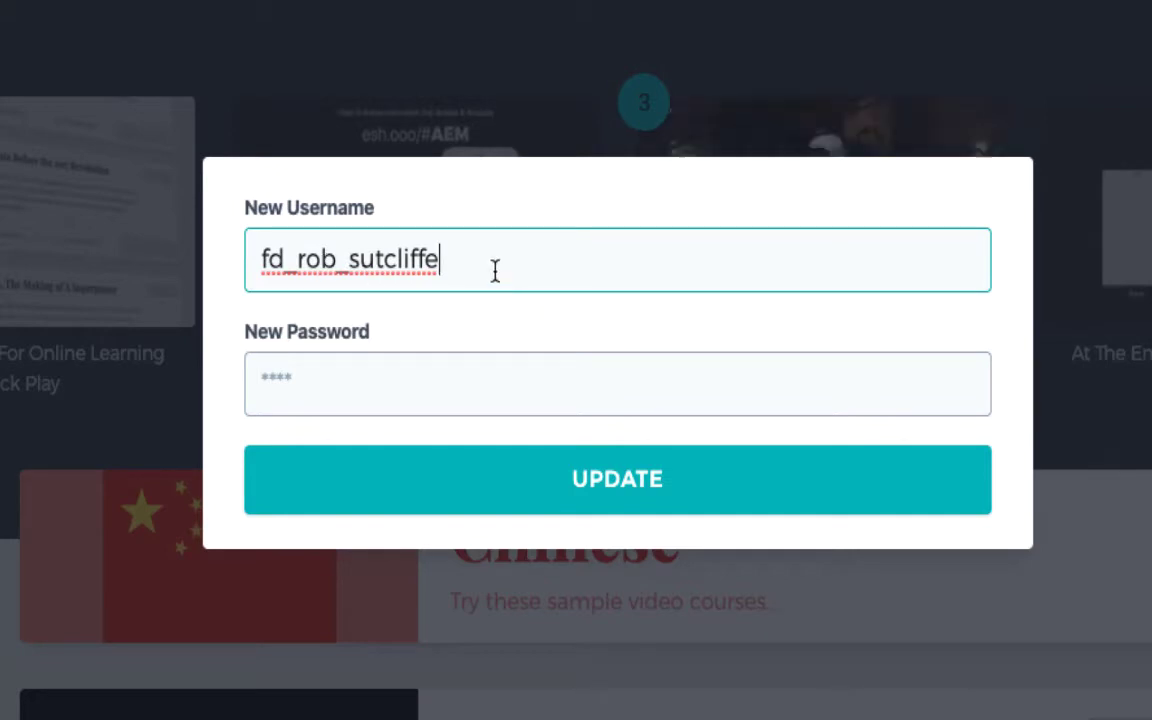
{"action": "left_click", "coordinate": [404, 360]}
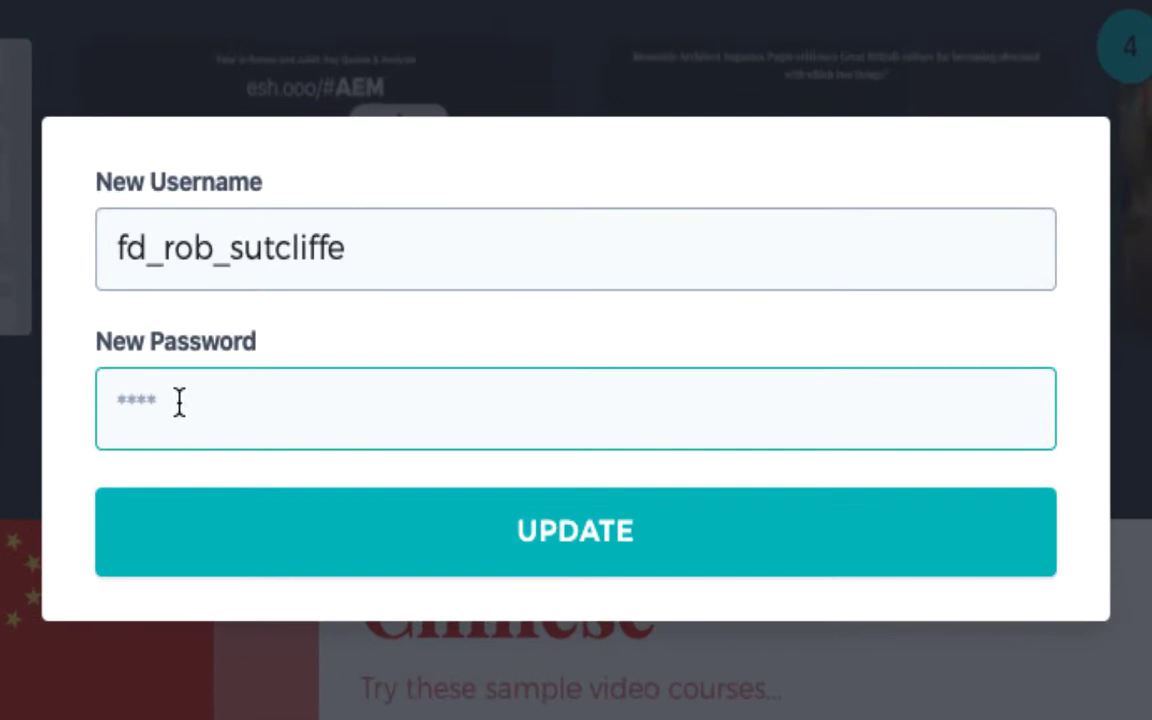
{"action": "type", "text": "123"}
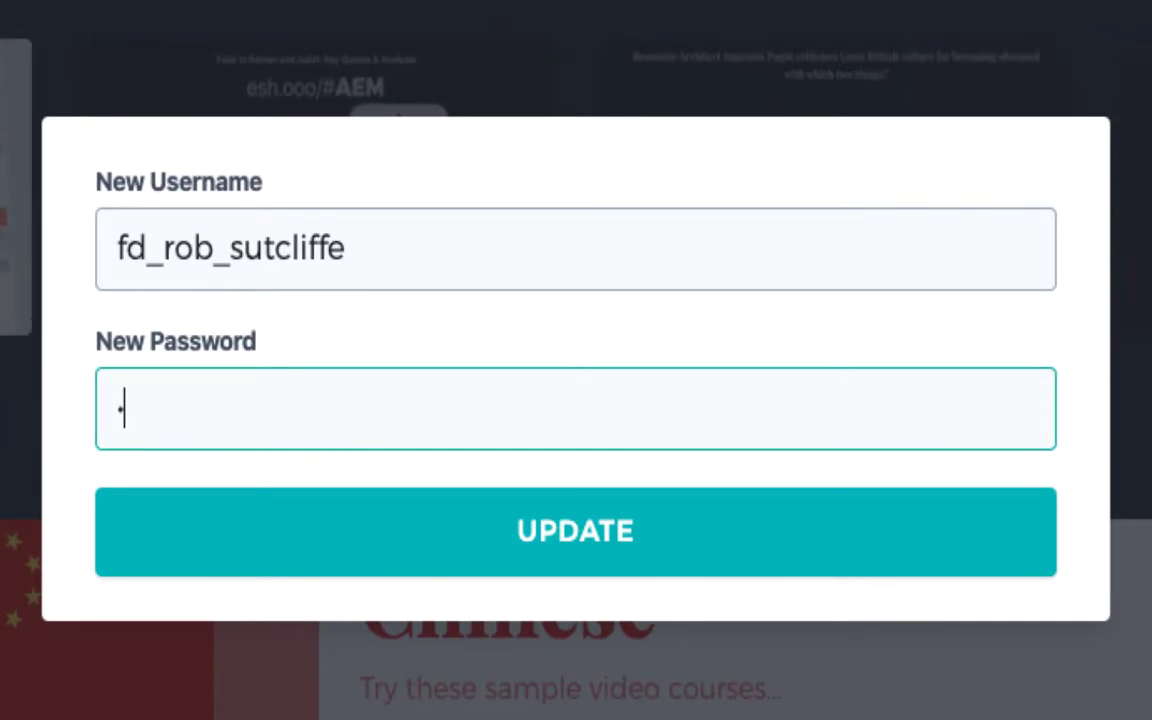
{"action": "left_click", "coordinate": [524, 549]}
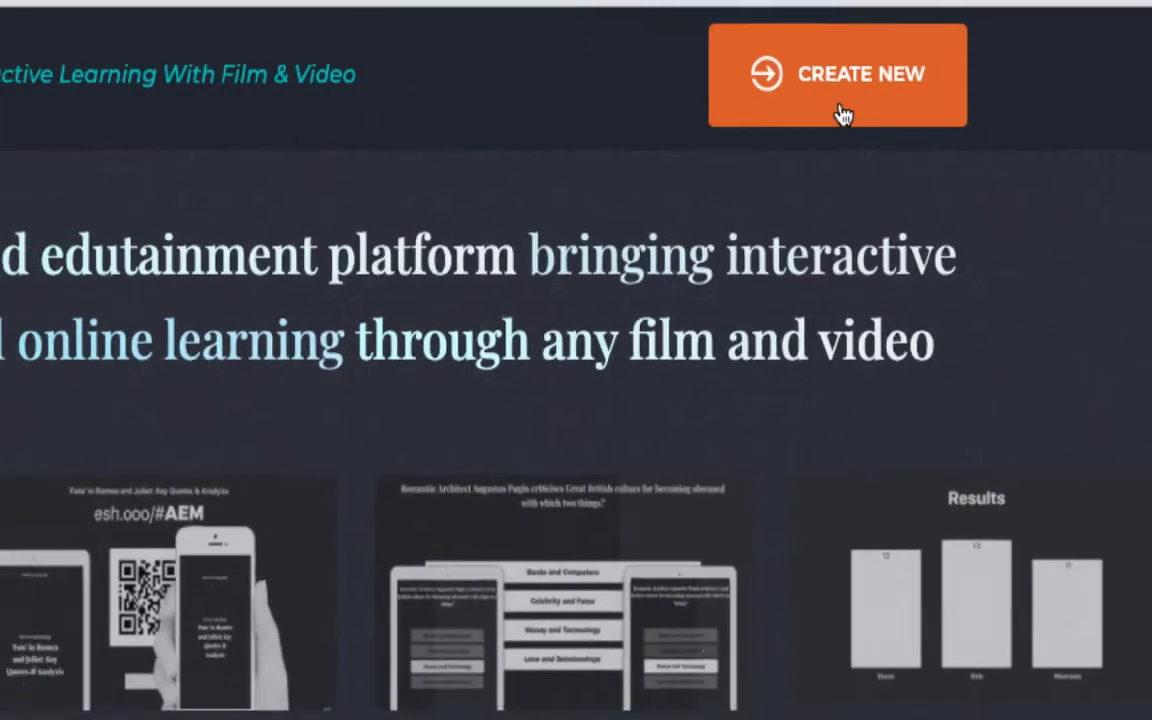
Start a new video lesson with CREATE NEW, then bring up the 'What can I recycle' YouTube tab
{"action": "left_click", "coordinate": [838, 128]}
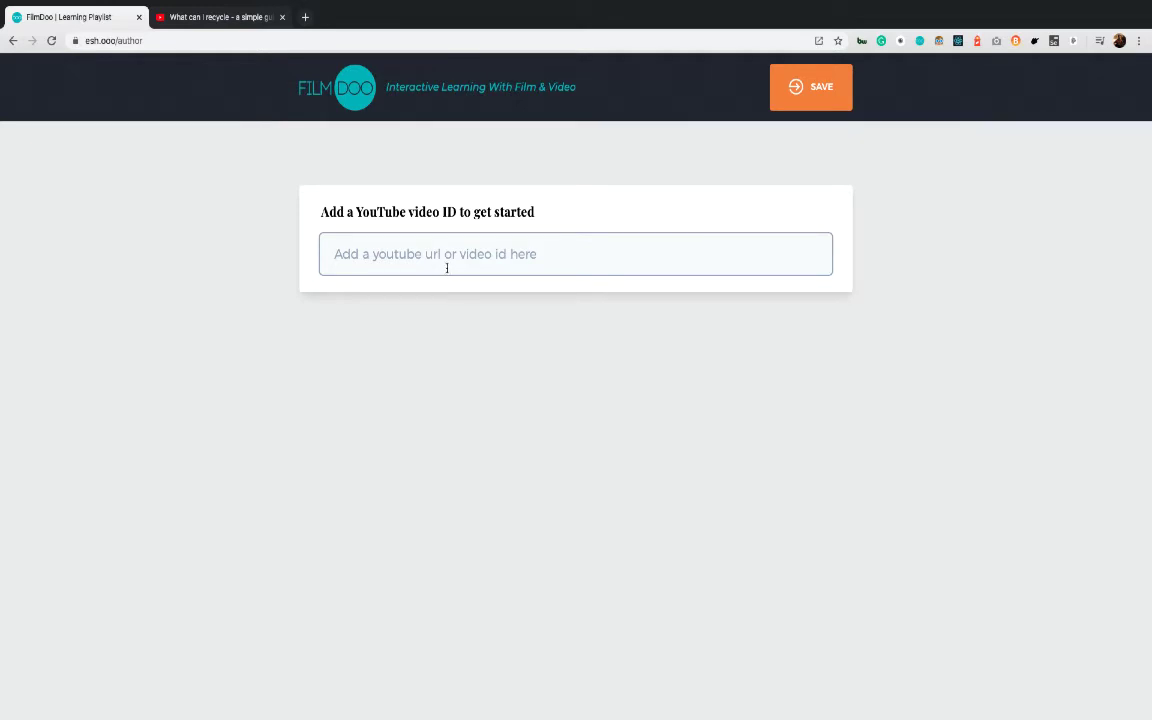
{"action": "left_click", "coordinate": [211, 18]}
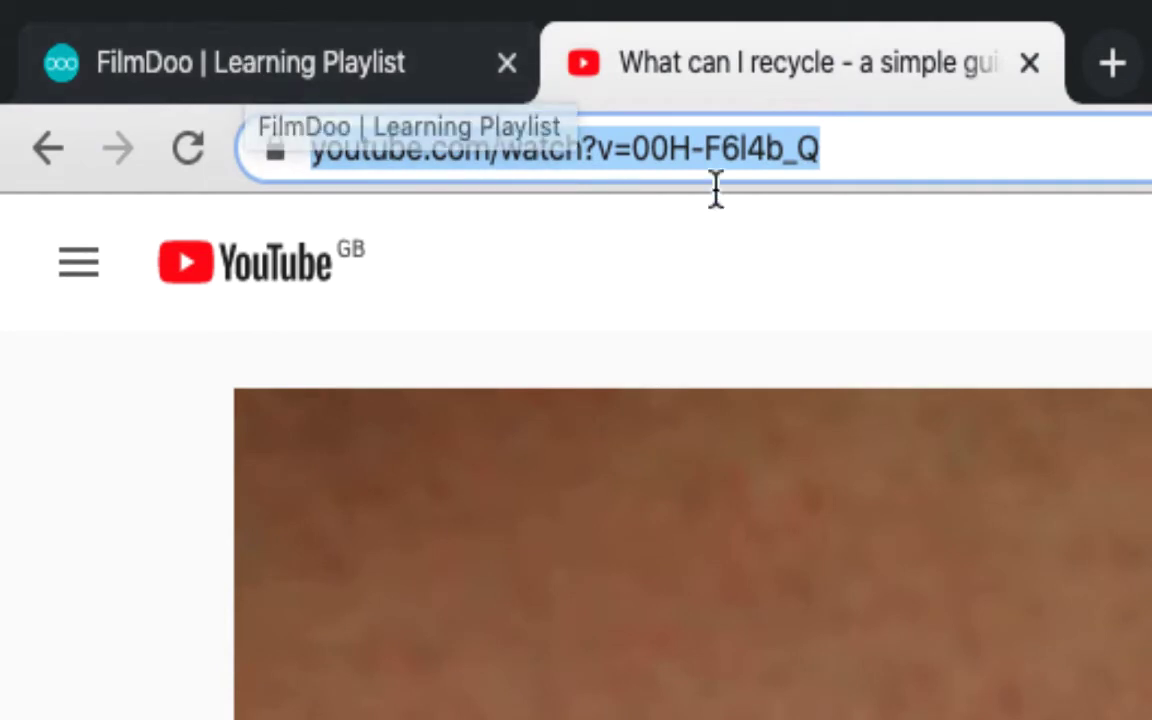
Select the video ID 00H-F6l4b_Q in the YouTube page address
{"action": "left_click", "coordinate": [805, 150]}
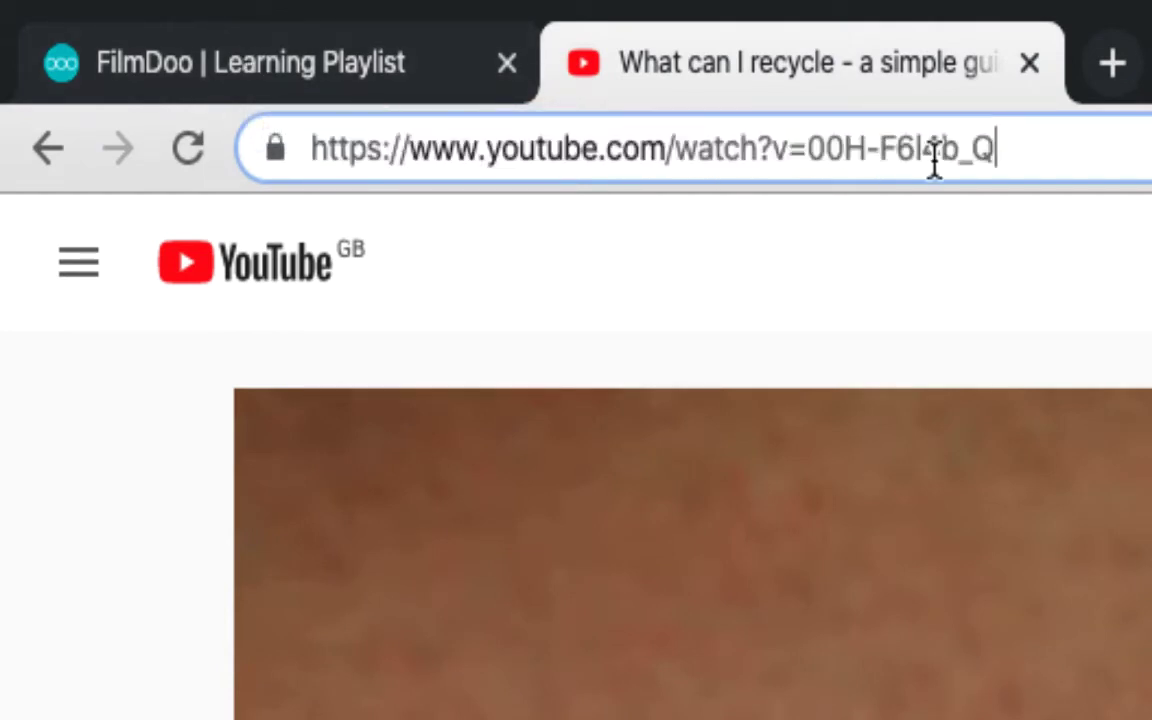
{"action": "left_click_drag", "start_coordinate": [1064, 149], "coordinate": [812, 158]}
{"action": "key", "text": "ctrl+c"}
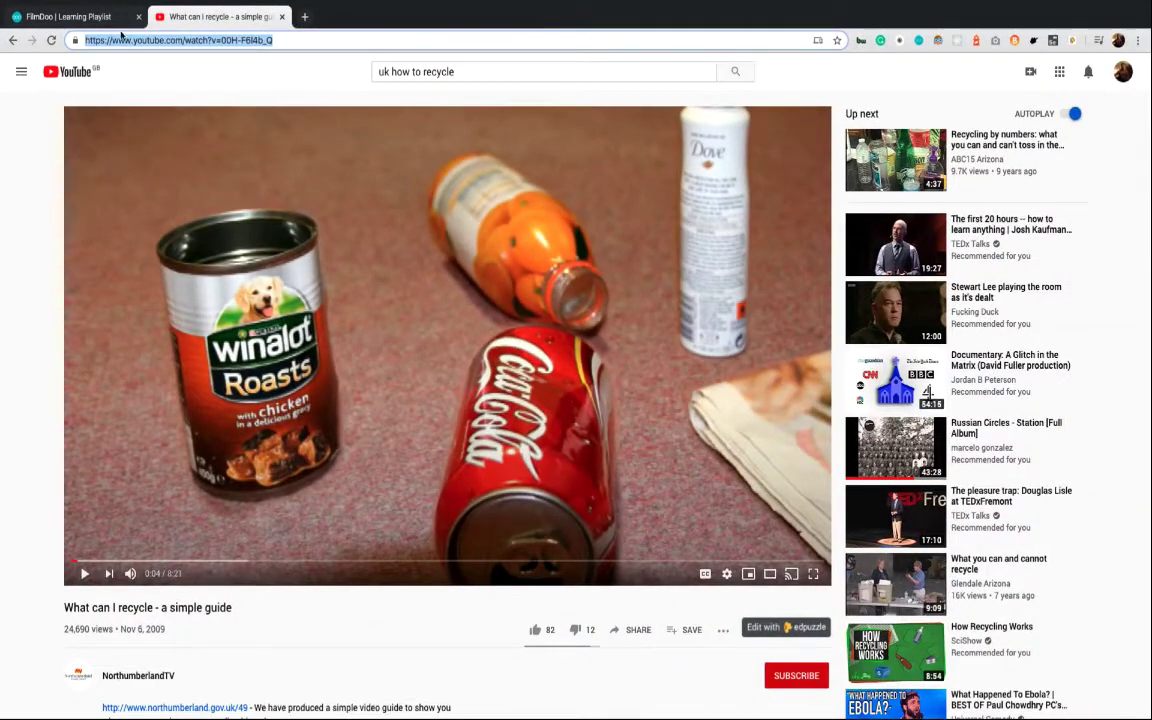
Paste video ID 00H-F6l4b_Q into FilmDoo's lesson page and briefly preview the video
{"action": "left_click", "coordinate": [250, 62]}
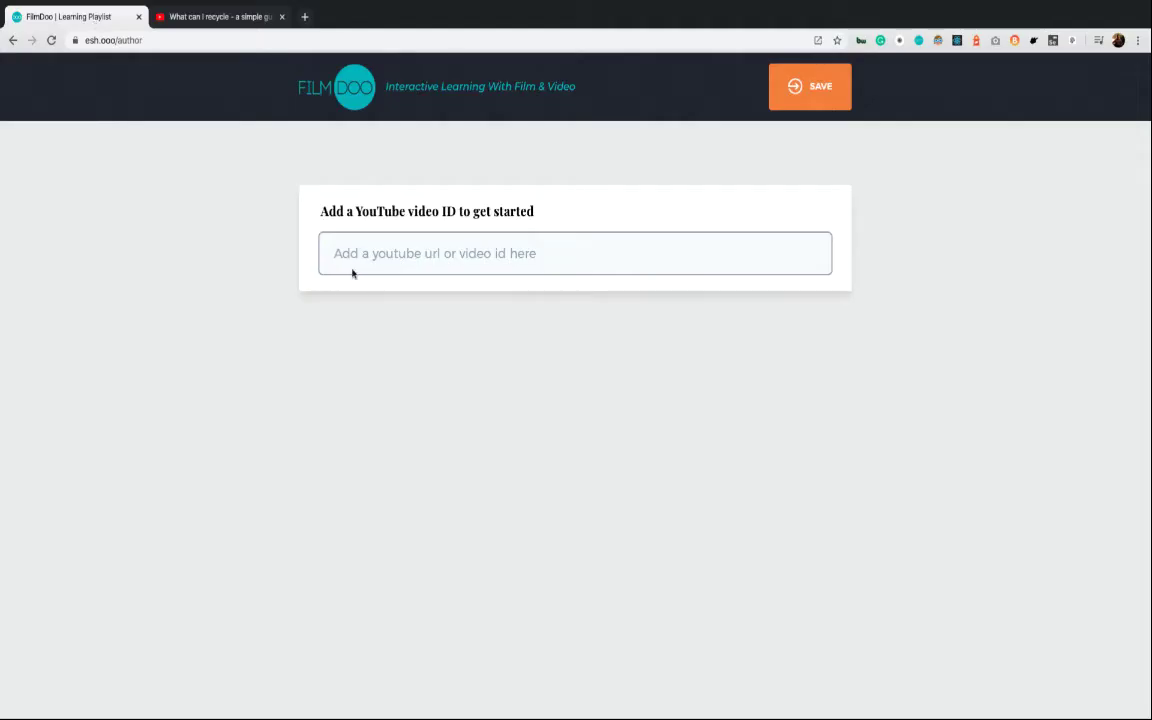
{"action": "left_click", "coordinate": [372, 254]}
{"action": "key", "text": "ctrl+v"}
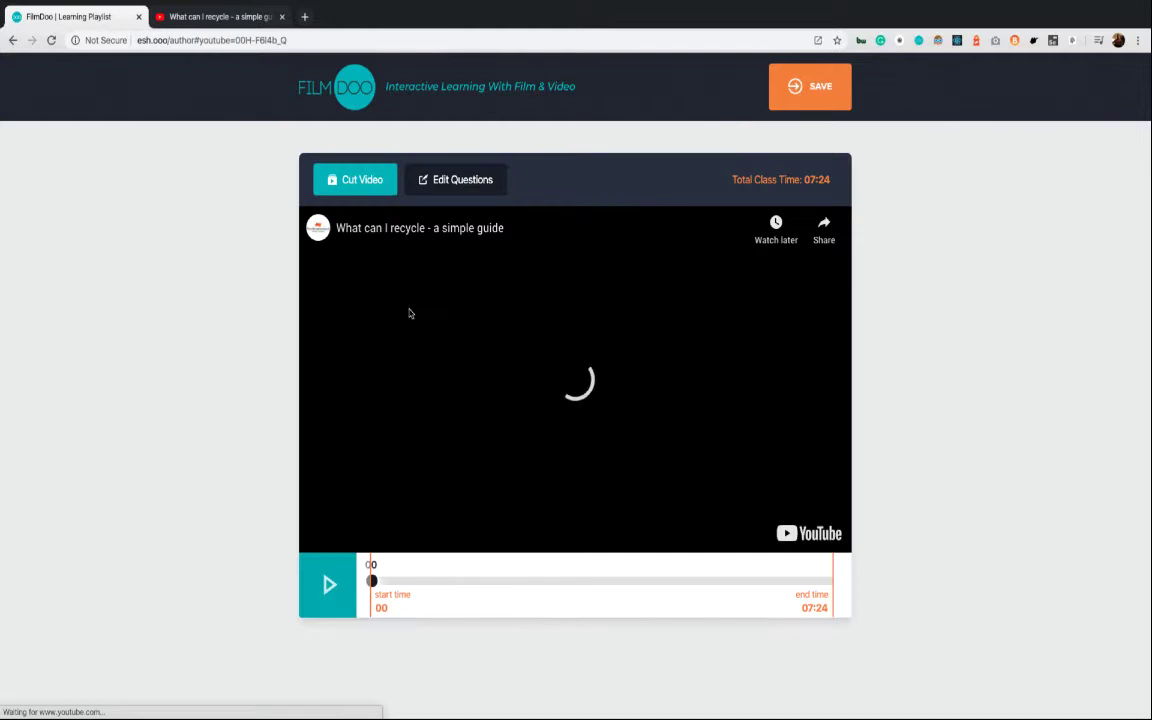
{"action": "left_click", "coordinate": [396, 440]}
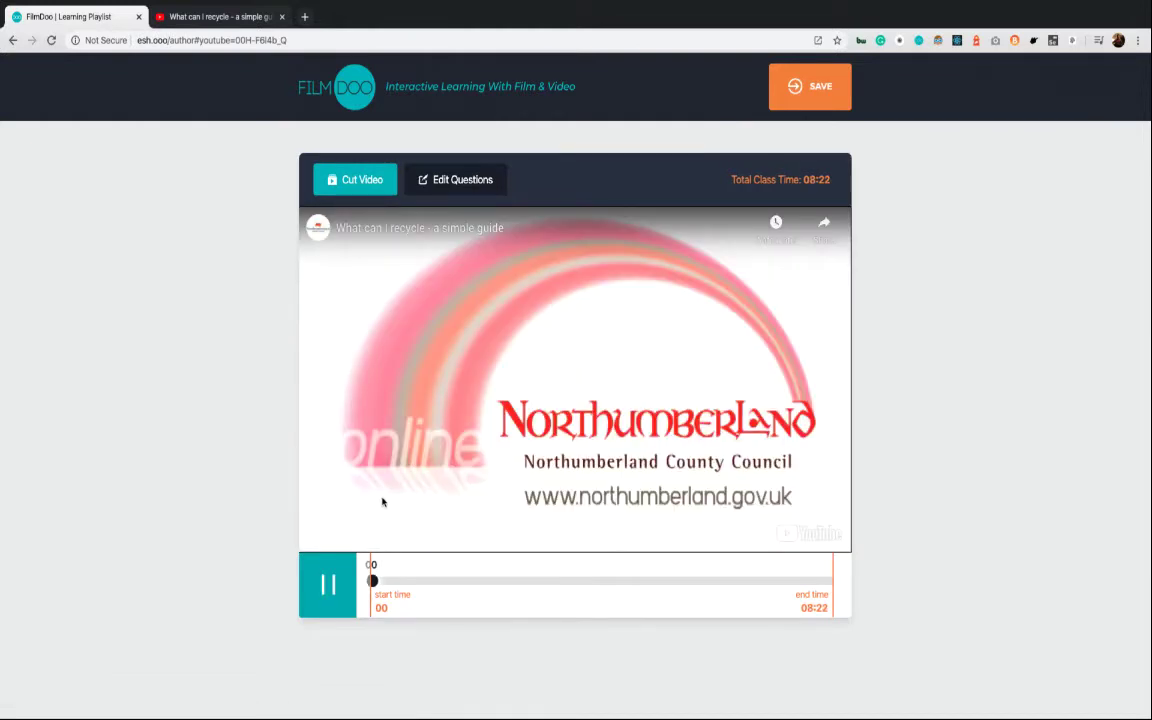
{"action": "key", "text": "space"}
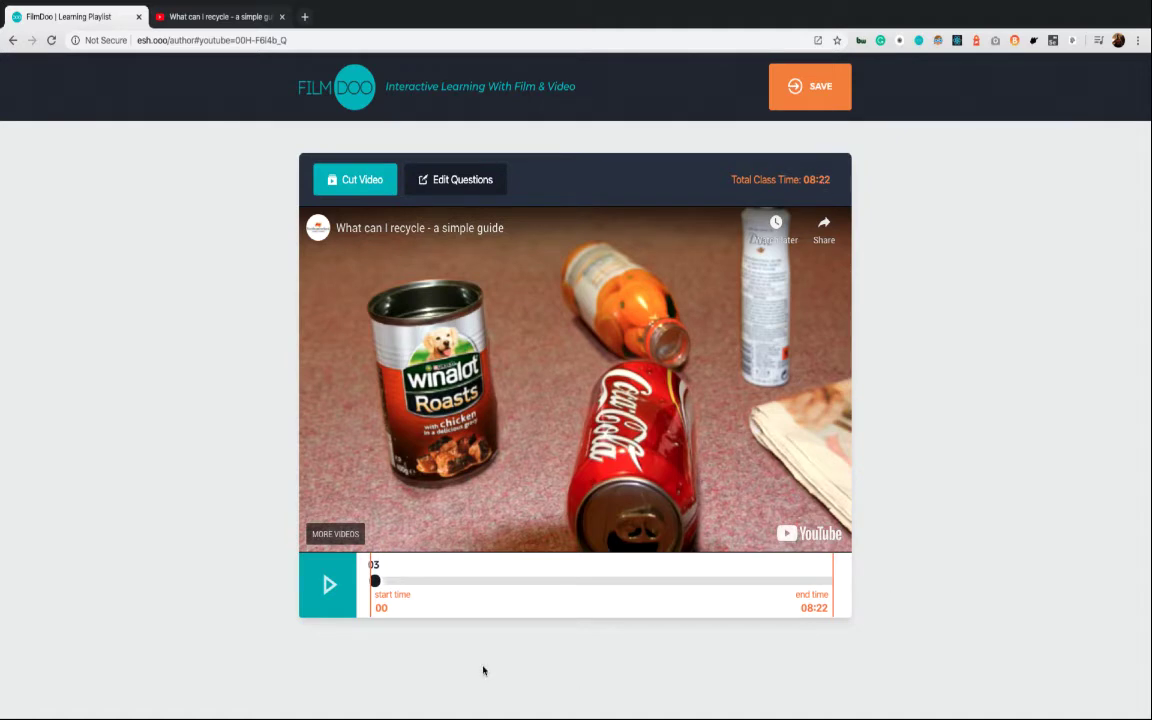
Trim the lesson clip to run from 20 seconds to 06:37, giving 06:16 class time
{"action": "left_click_drag", "start_coordinate": [373, 568], "coordinate": [397, 573]}
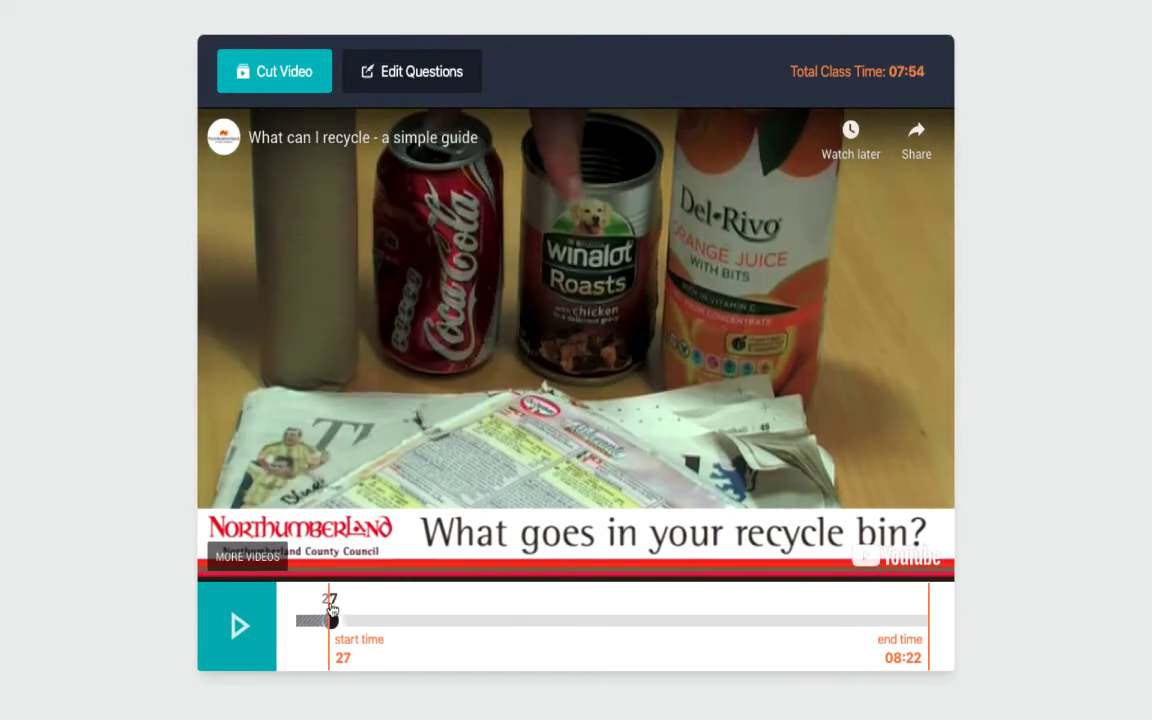
{"action": "mouse_move", "coordinate": [331, 608]}
{"action": "left_mouse_down"}
{"action": "mouse_move", "coordinate": [337, 620]}
{"action": "mouse_move", "coordinate": [325, 607]}
{"action": "left_mouse_up"}
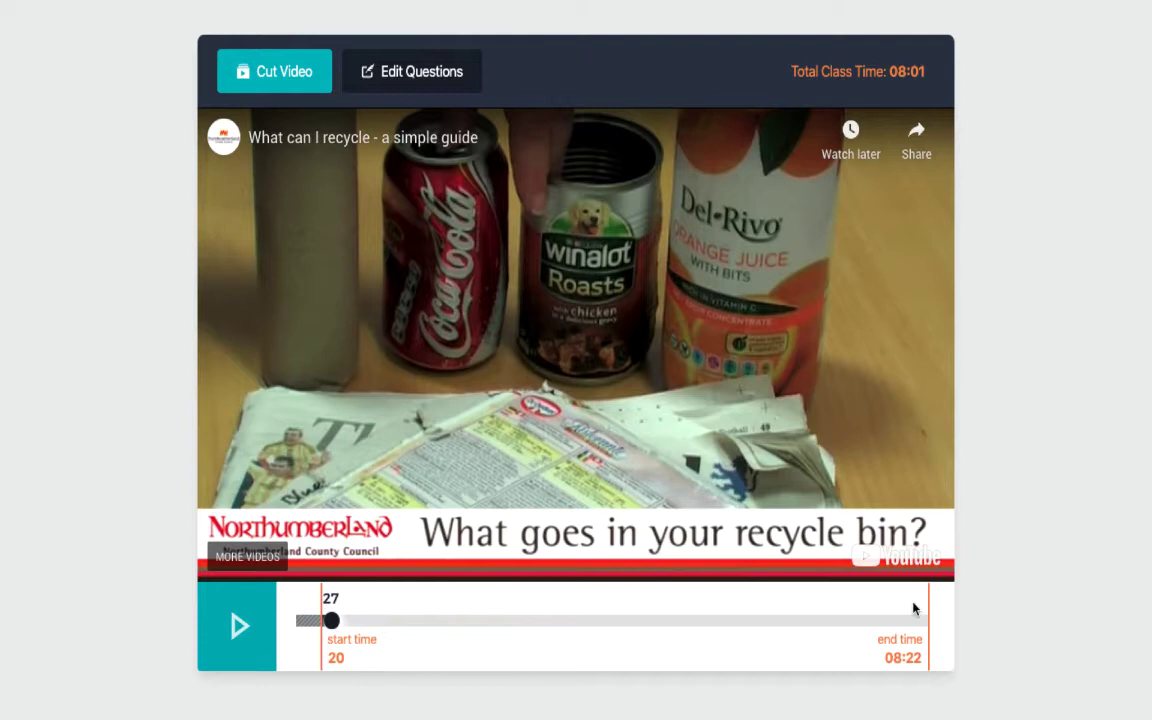
{"action": "left_click_drag", "start_coordinate": [930, 597], "coordinate": [797, 600]}
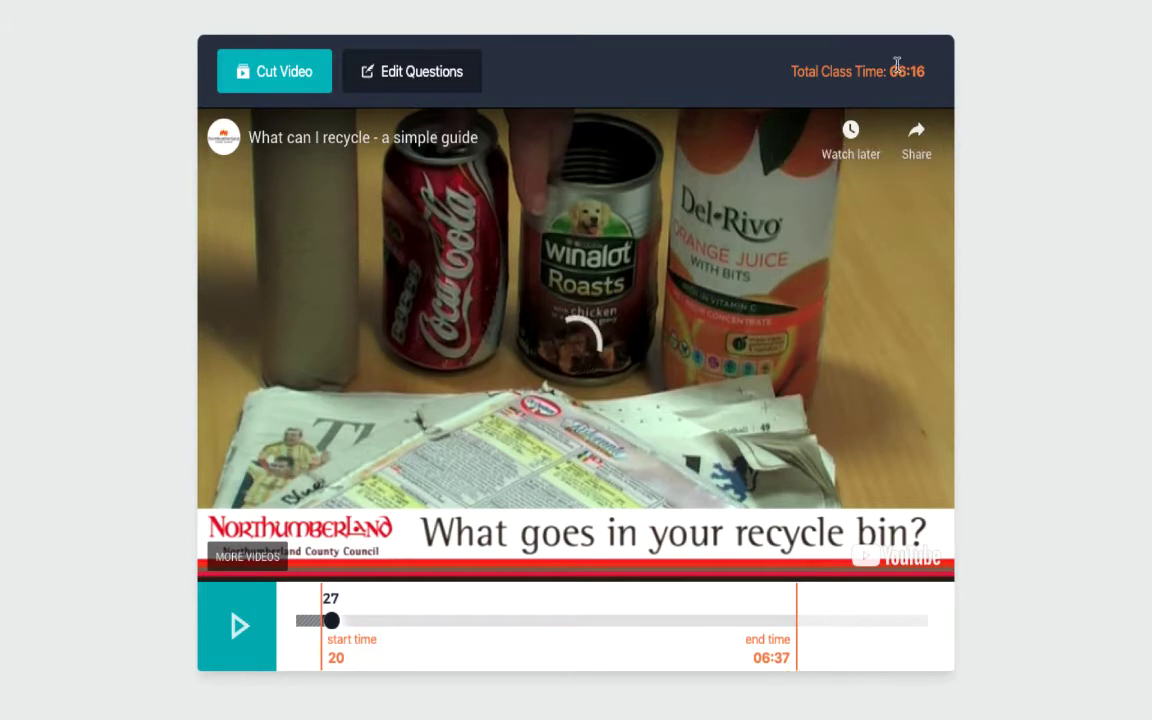
{"action": "left_click_drag", "start_coordinate": [790, 72], "coordinate": [937, 80]}
{"action": "left_click", "coordinate": [934, 76]}
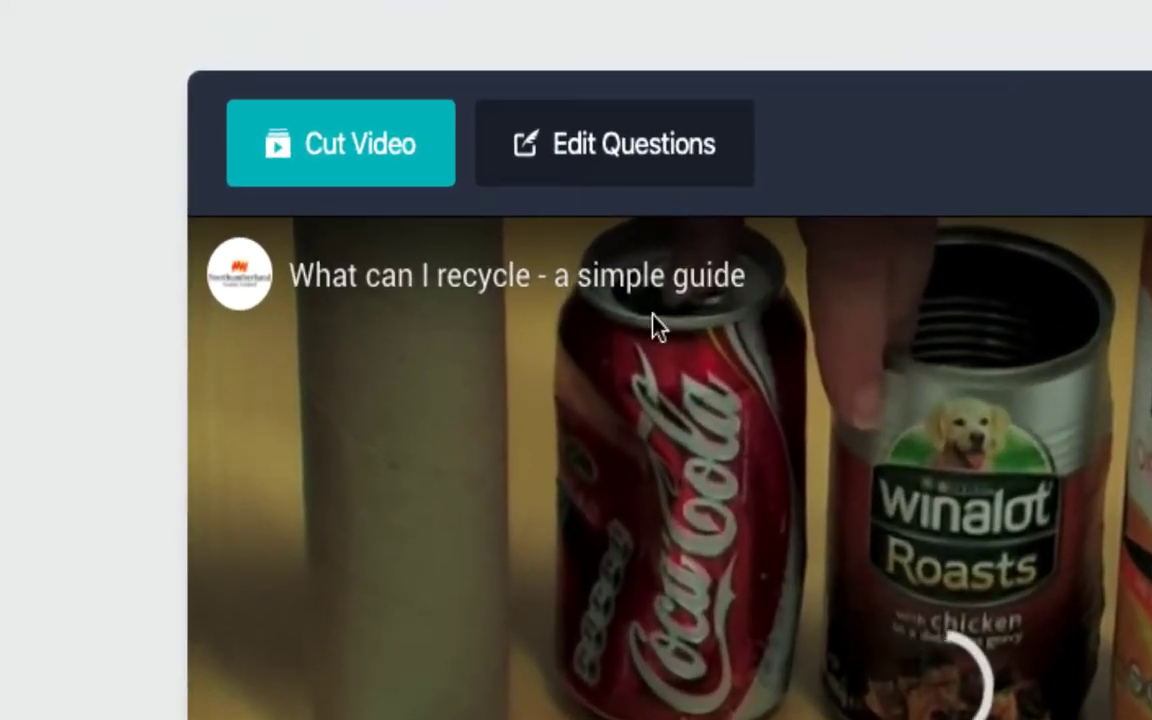
Move the clip's start from 20 to 26 seconds, making total class time 06:10
{"action": "left_click", "coordinate": [615, 143]}
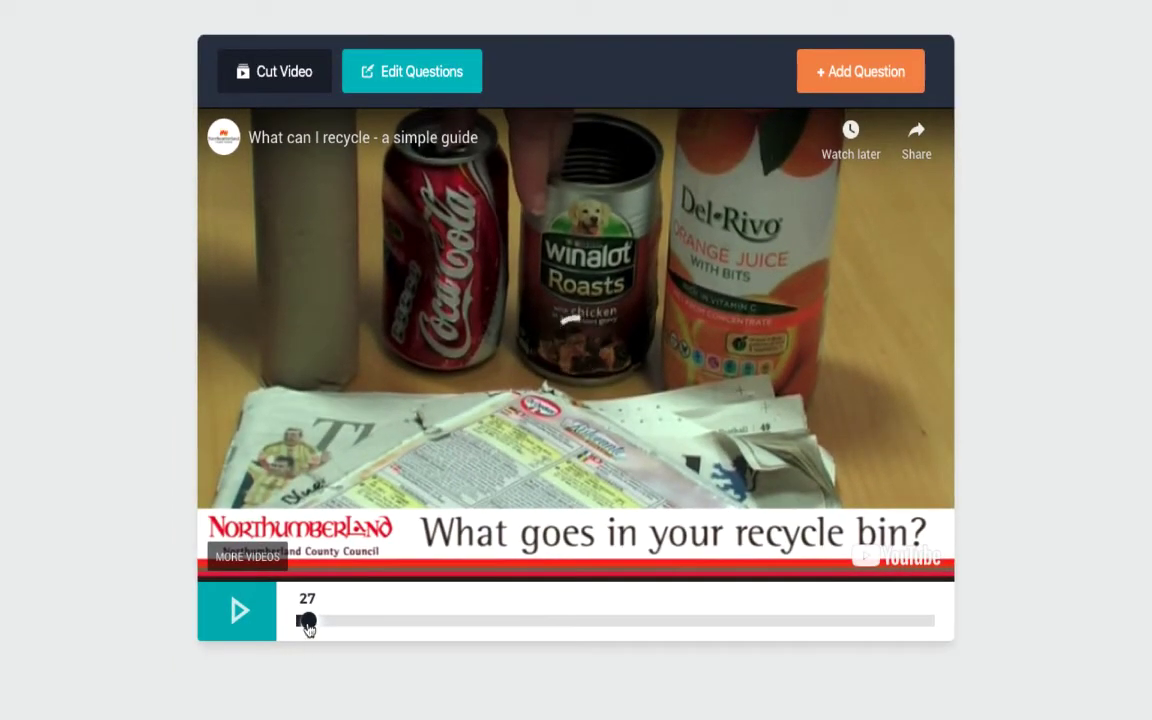
{"action": "left_click_drag", "start_coordinate": [314, 670], "coordinate": [298, 670]}
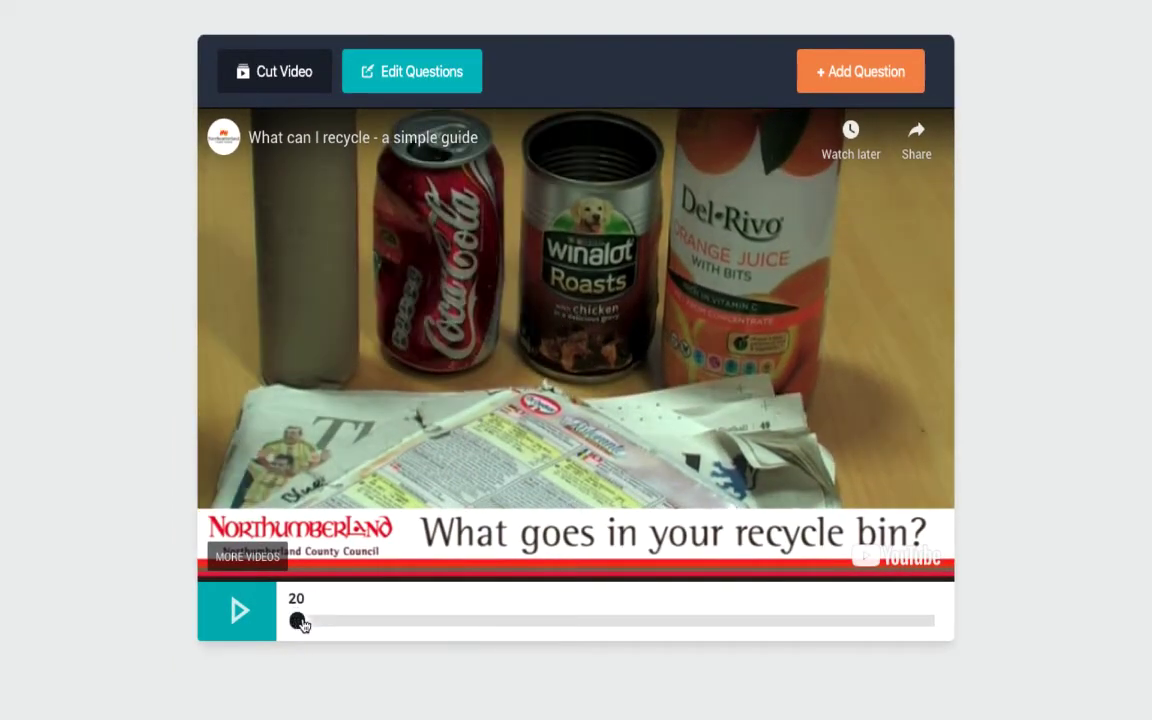
{"action": "left_click_drag", "start_coordinate": [301, 622], "coordinate": [792, 622]}
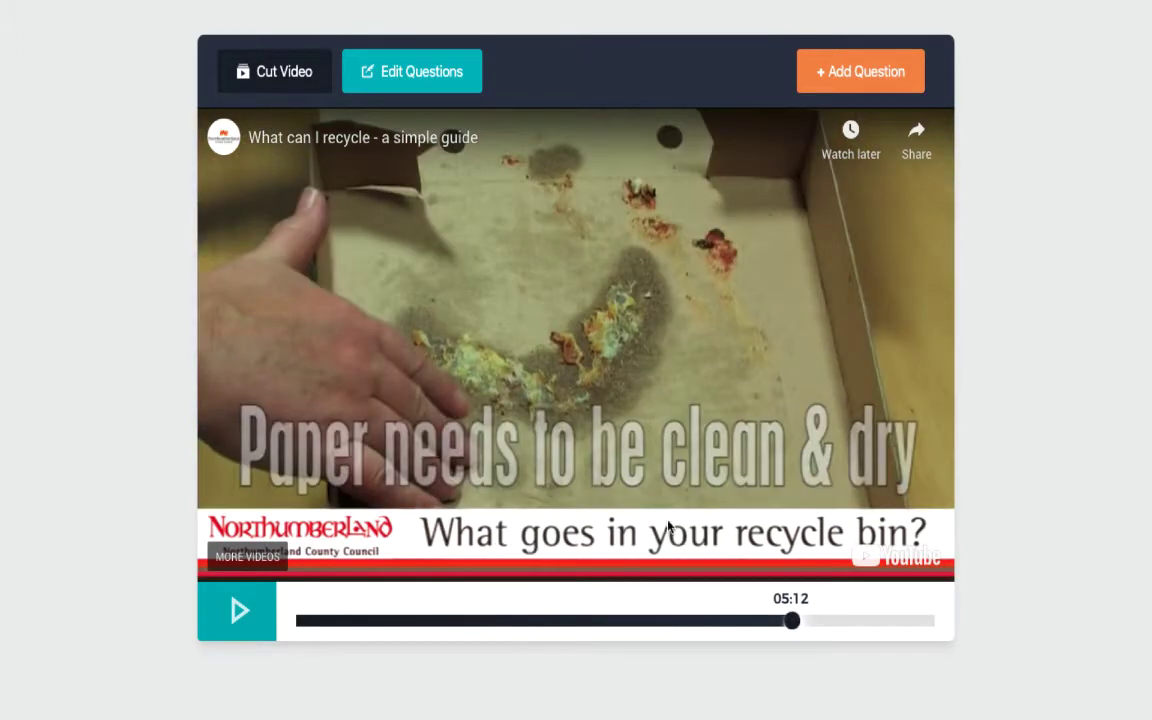
{"action": "left_click", "coordinate": [245, 58]}
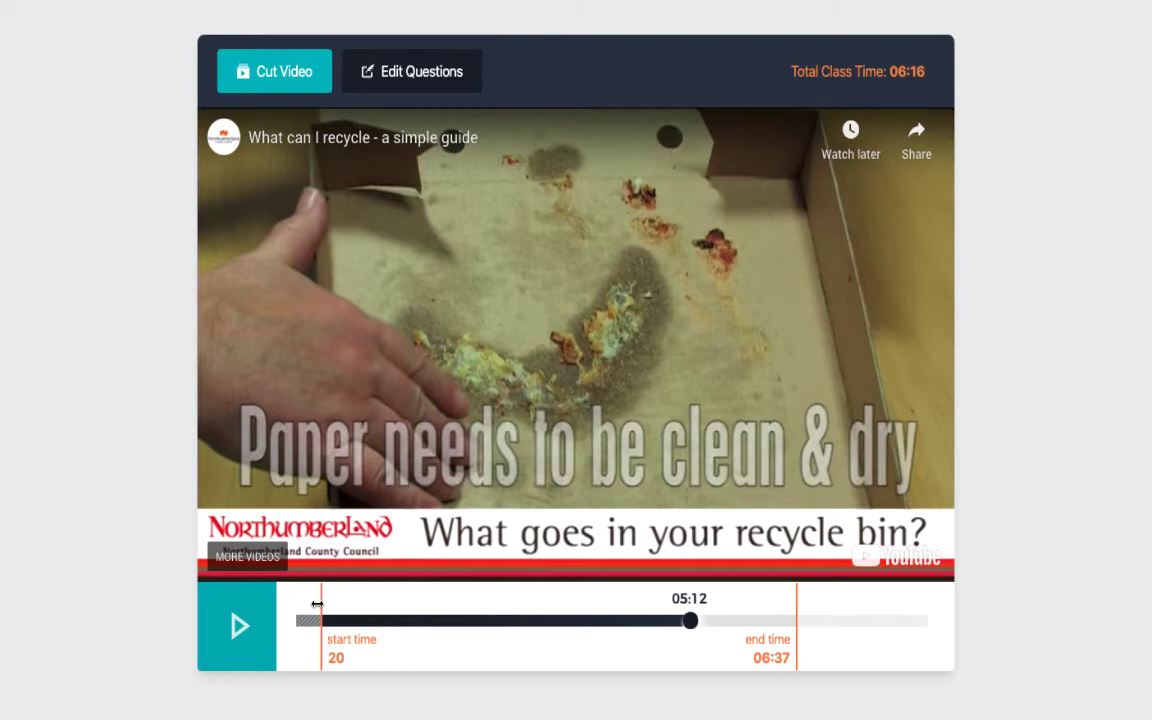
{"action": "left_click_drag", "start_coordinate": [317, 604], "coordinate": [329, 606]}
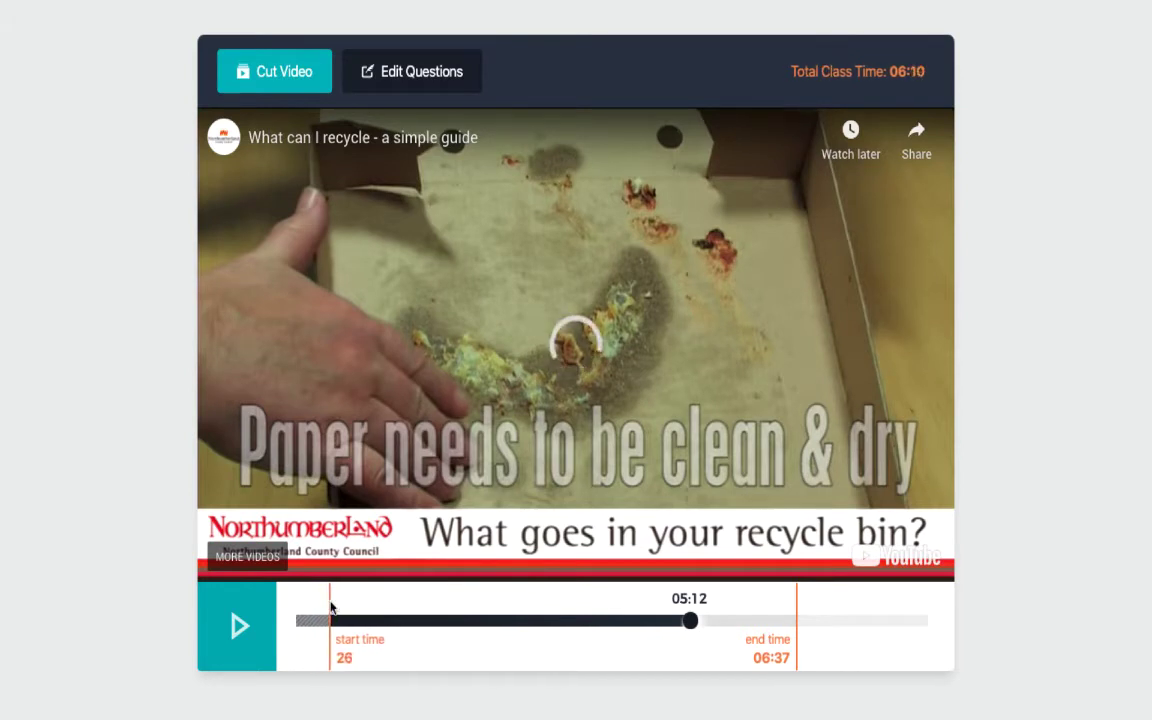
Back in Edit Questions, play the video and pause it at 01:30
{"action": "left_click", "coordinate": [392, 88]}
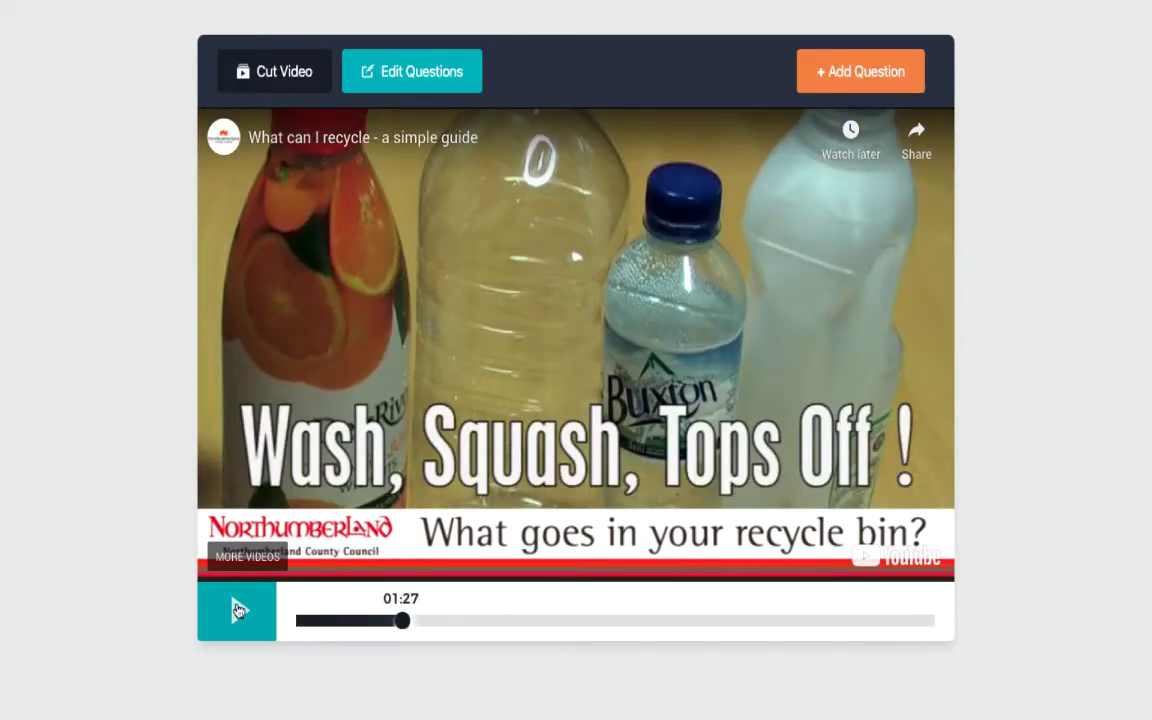
{"action": "left_click", "coordinate": [238, 610]}
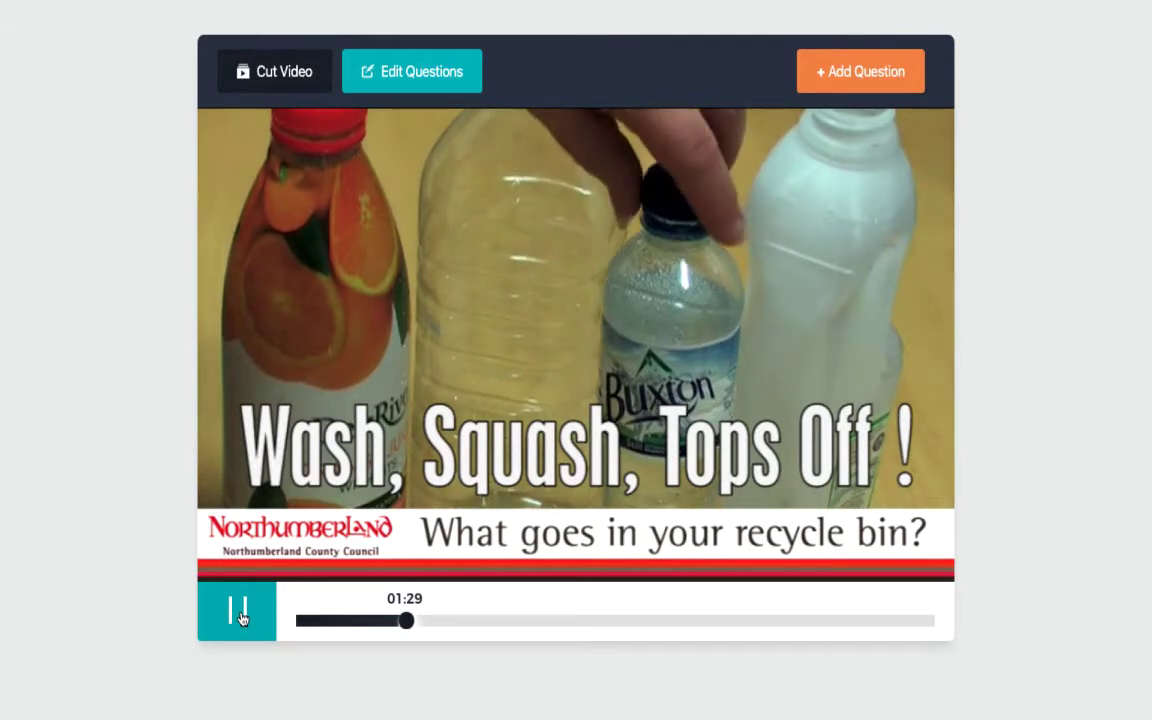
{"action": "left_click", "coordinate": [240, 612]}
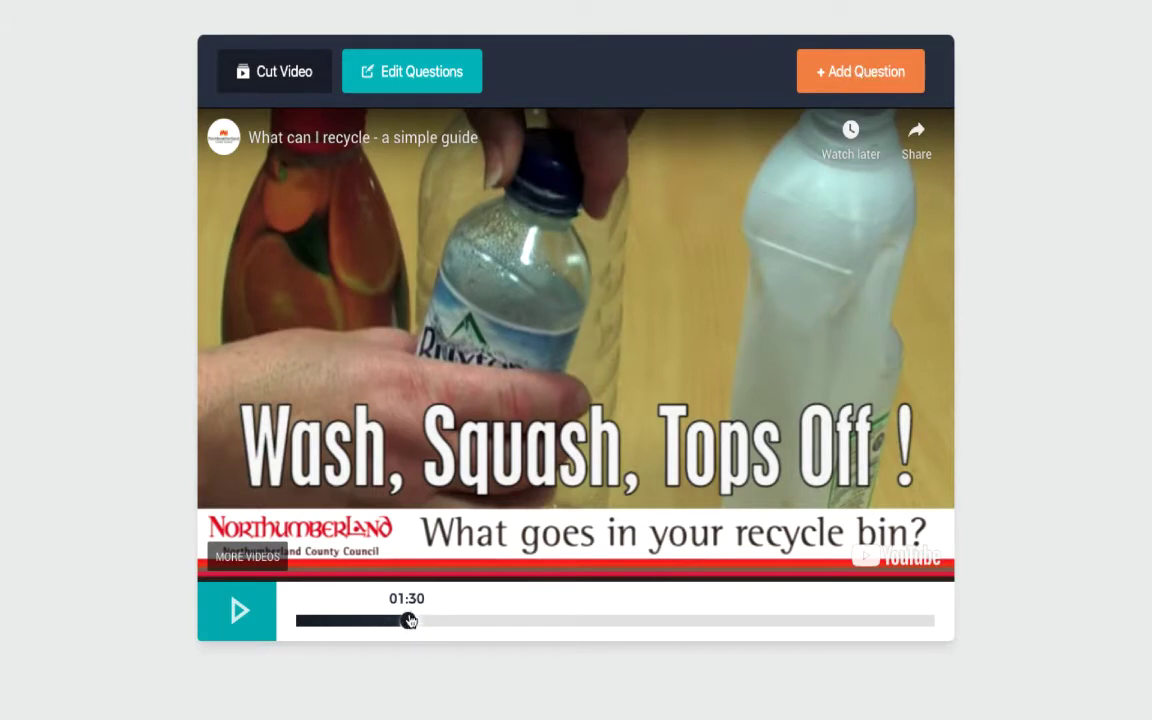
Add a question reading 'Should you remove the lids from plastic bottles'
{"action": "left_click", "coordinate": [864, 76]}
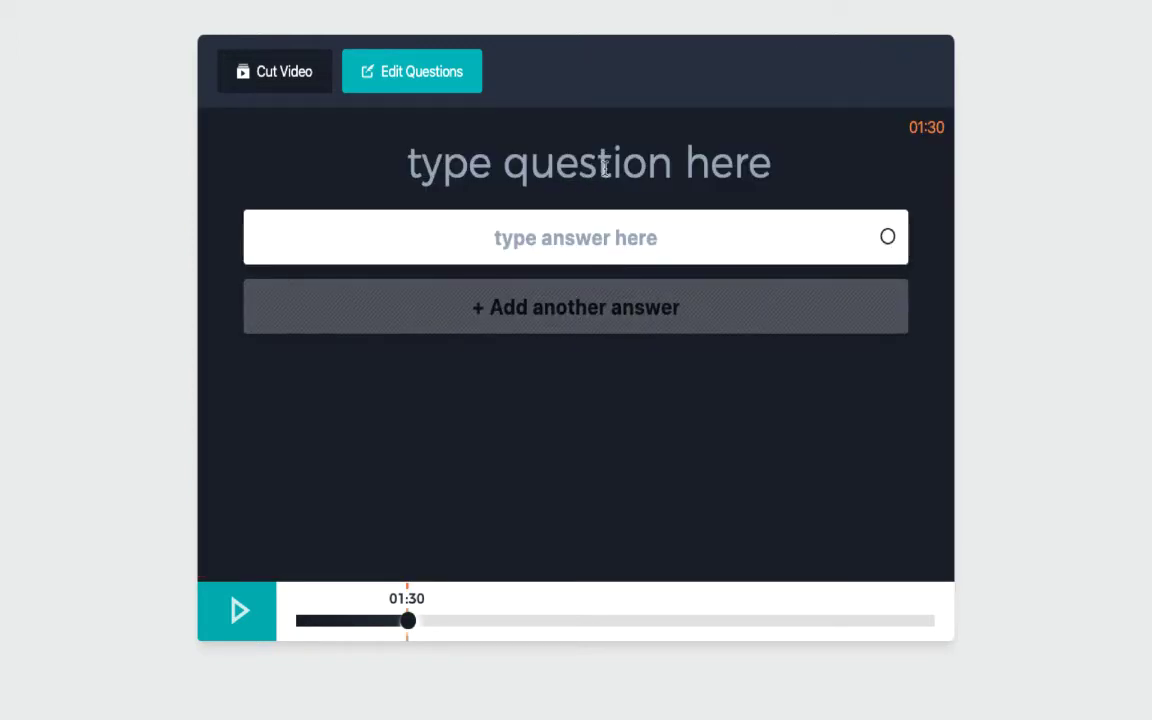
{"action": "type", "text": "Sho"}
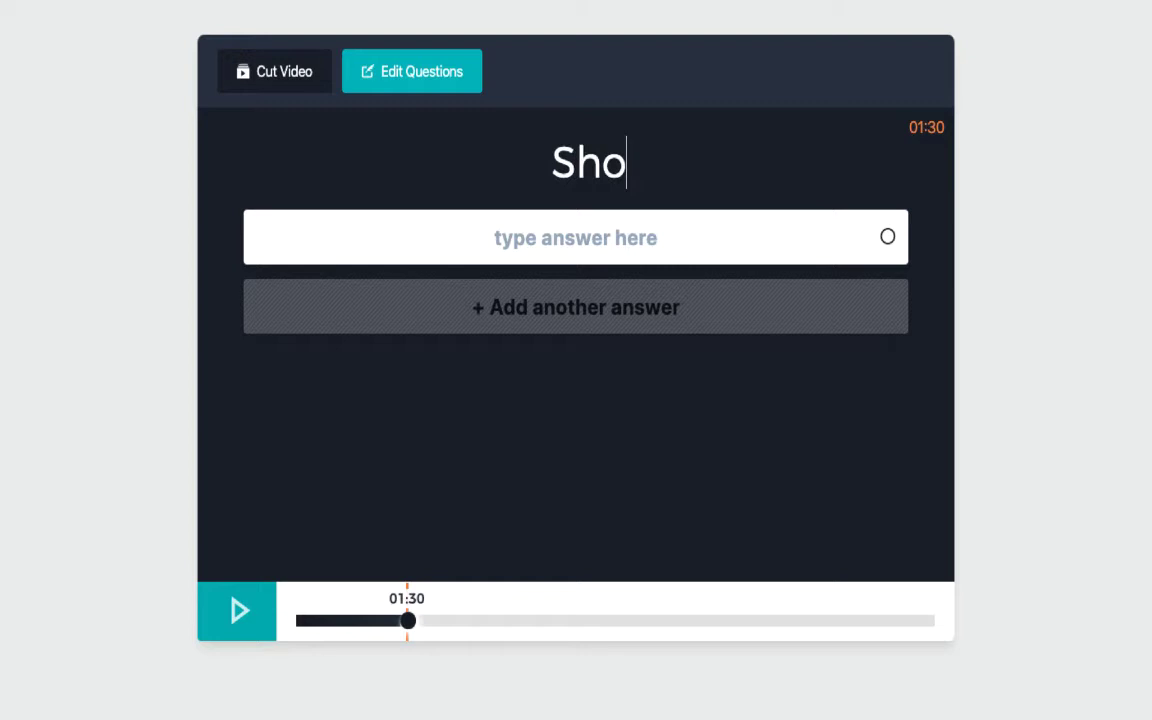
{"action": "type", "text": "uld you remove "}
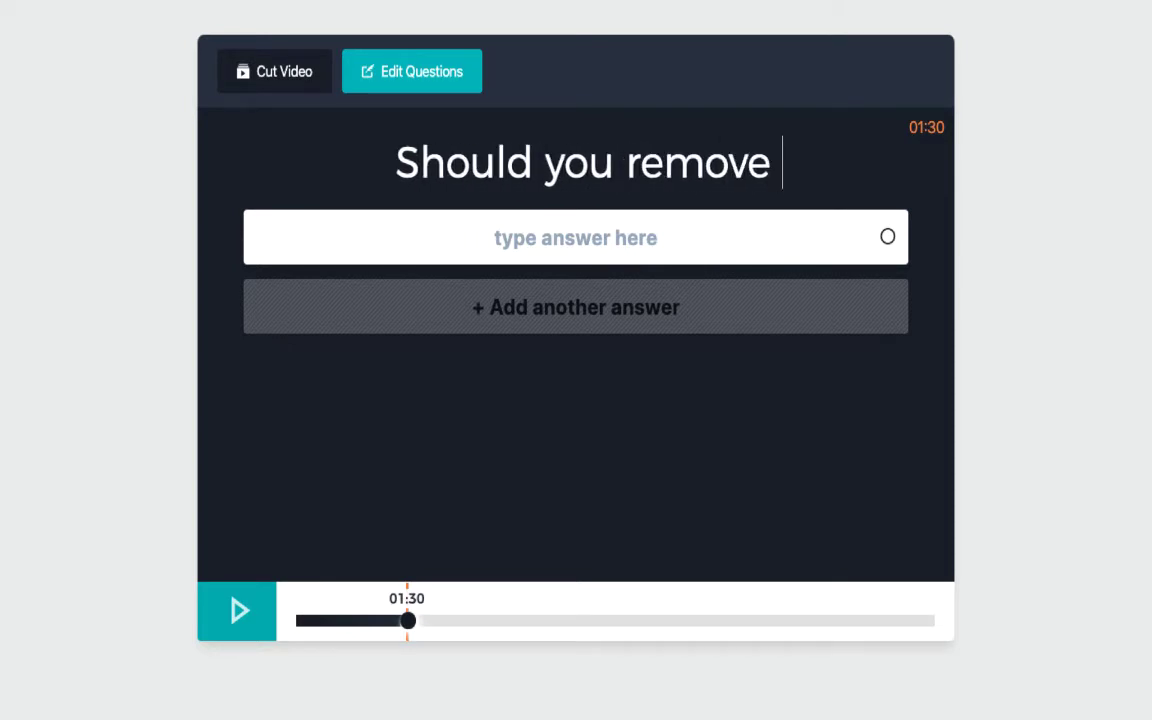
{"action": "type", "text": "the lids from"}
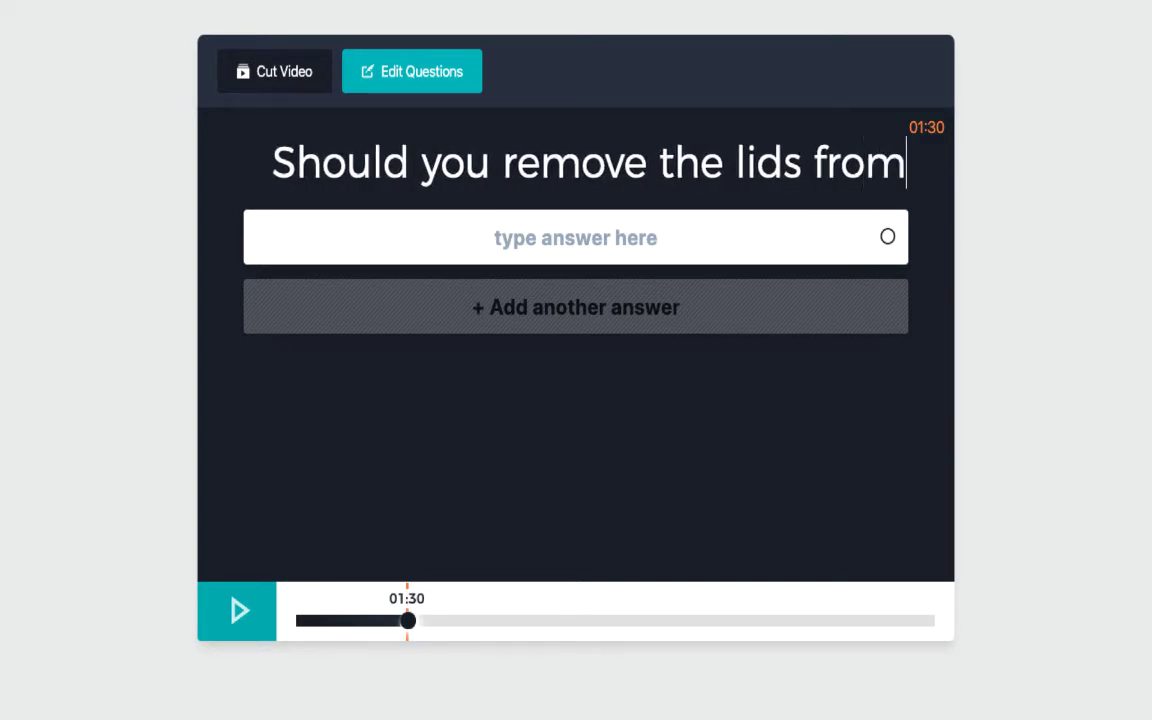
{"action": "type", "text": " plastic bottles"}
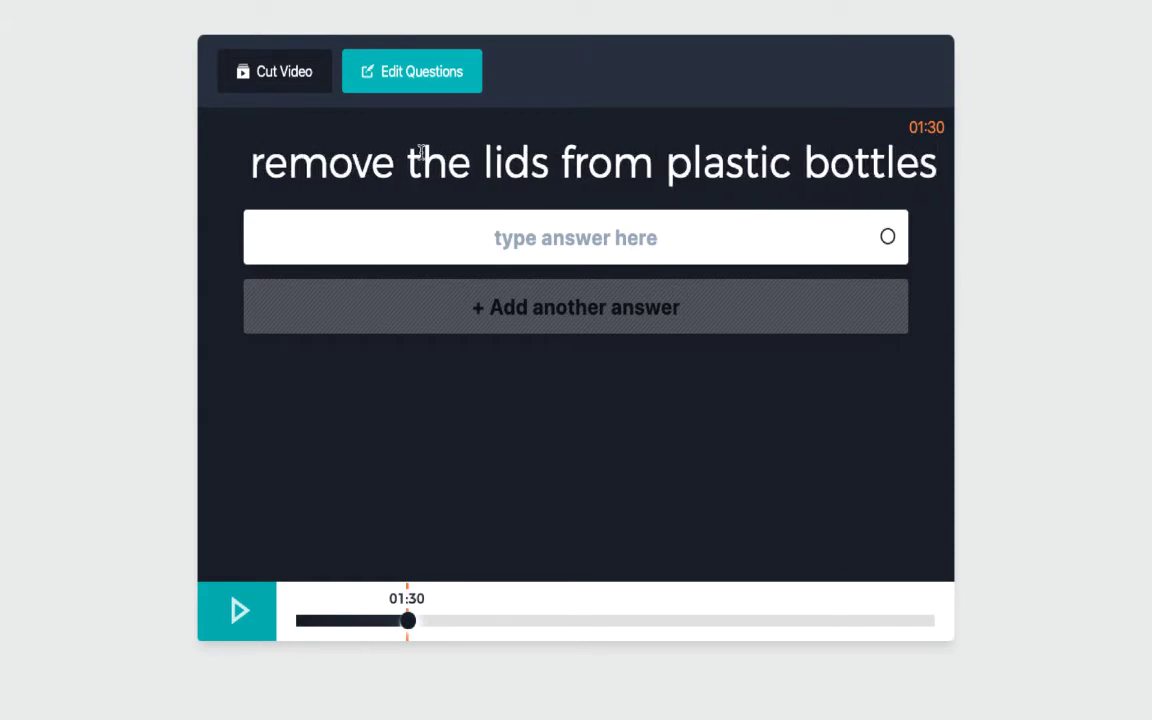
{"action": "left_click", "coordinate": [1146, 313]}
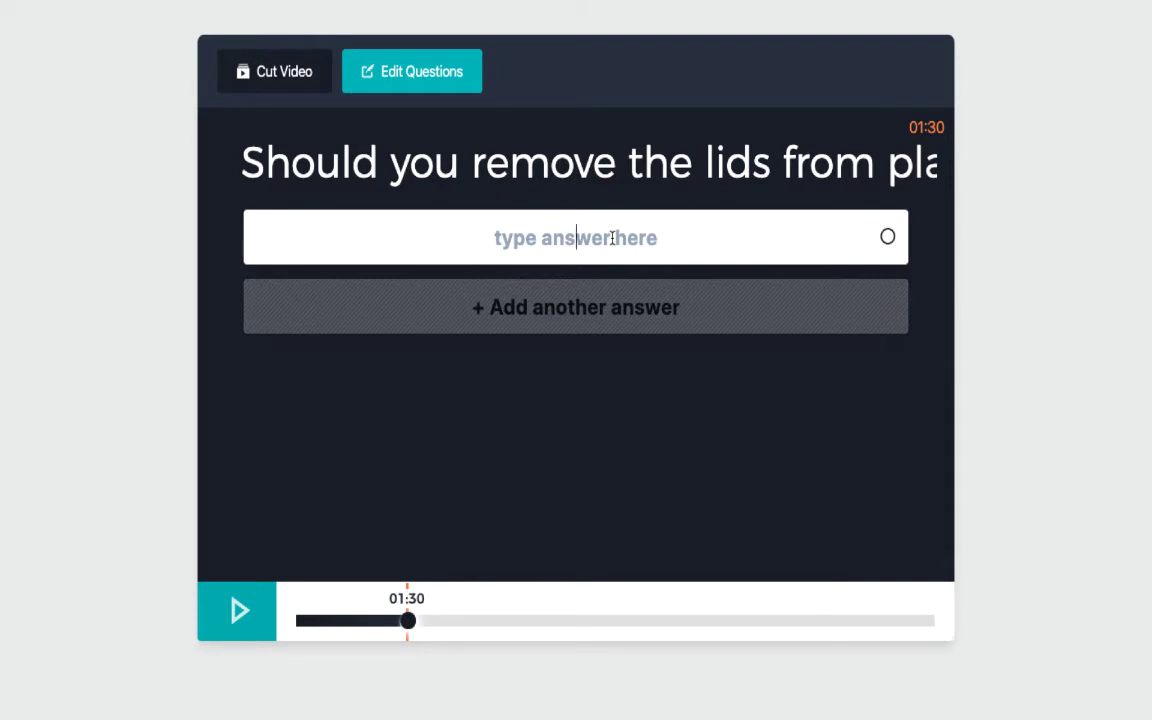
Give it answers 'yes' and 'no', mark 'yes' correct, and set the time to 01:34
{"action": "left_click", "coordinate": [612, 238]}
{"action": "type", "text": "yr"}
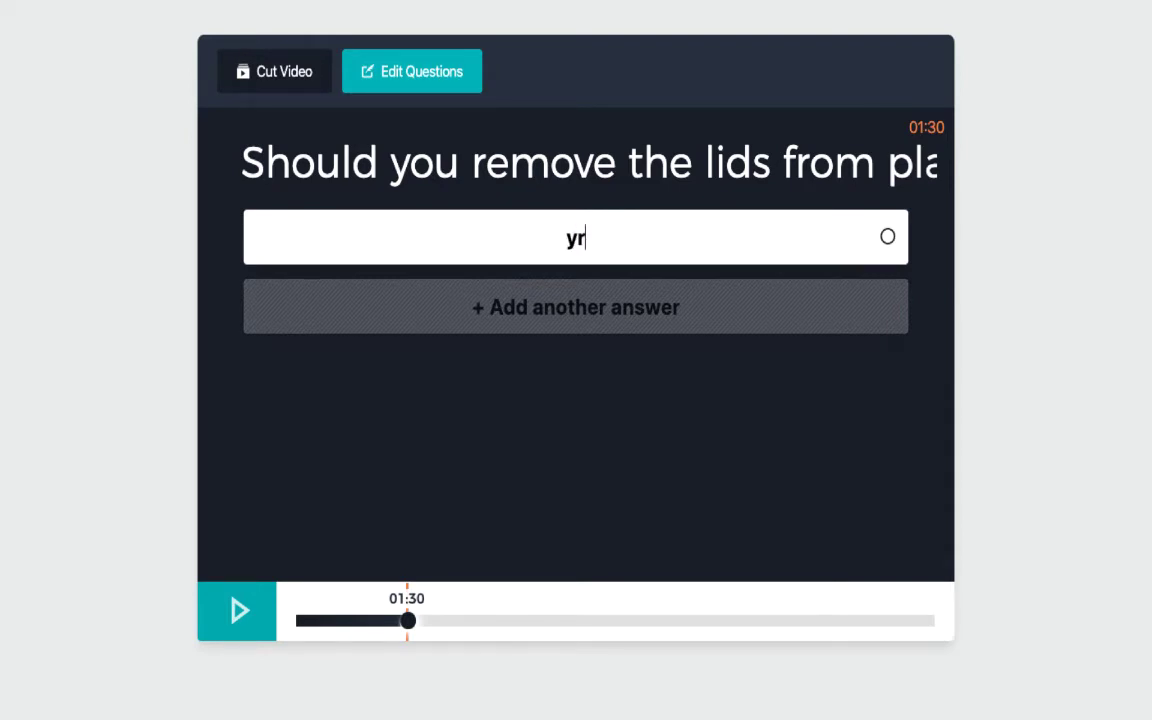
{"action": "type", "text": "edt"}
{"action": "key", "text": "BackSpace"}
{"action": "key", "text": "BackSpace"}
{"action": "type", "text": "s"}
{"action": "left_click", "coordinate": [592, 309]}
{"action": "type", "text": "no"}
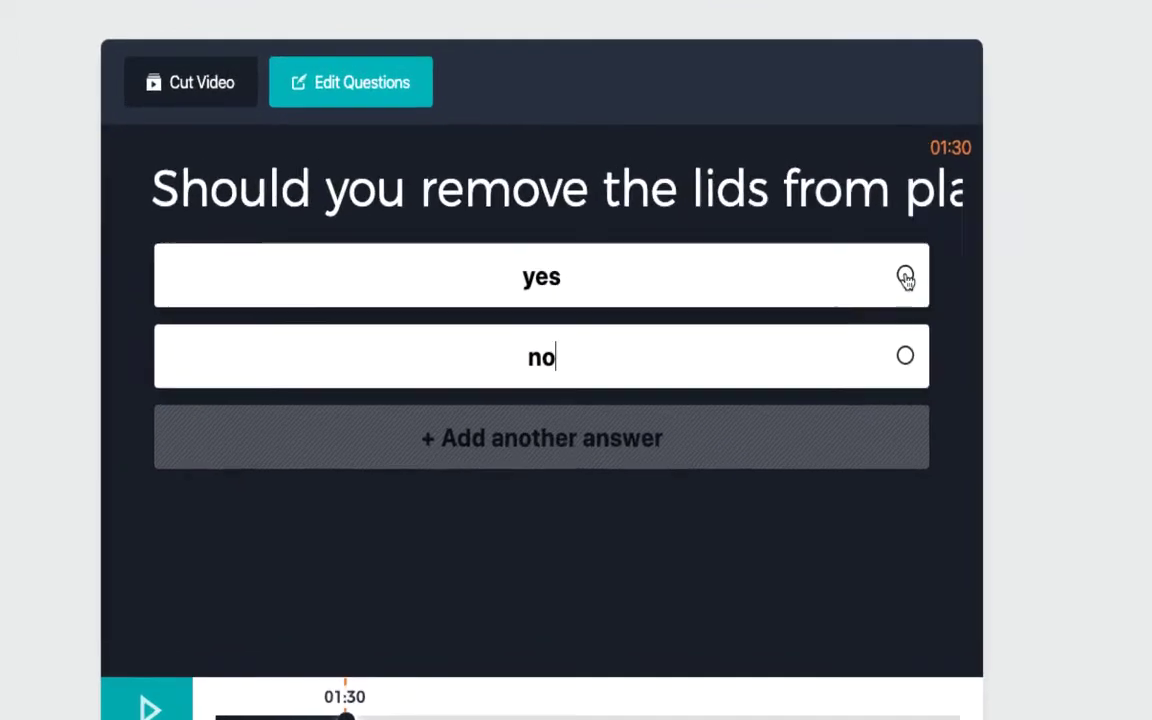
{"action": "left_click", "coordinate": [887, 237]}
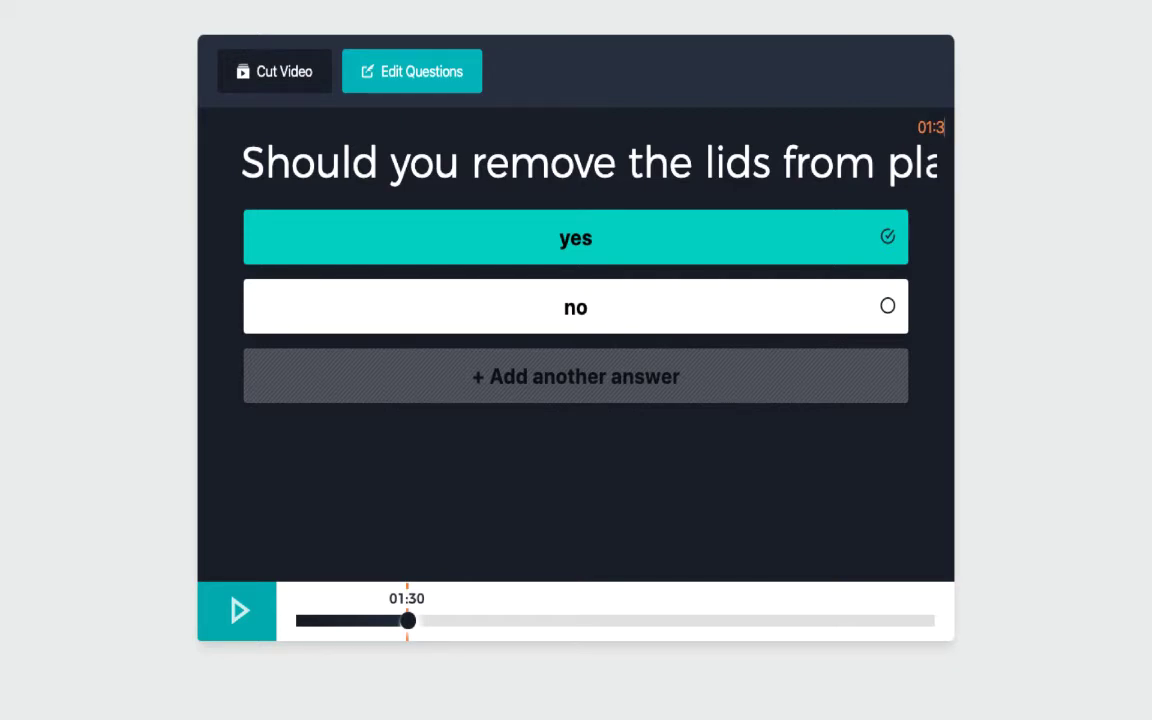
{"action": "type", "text": "4"}
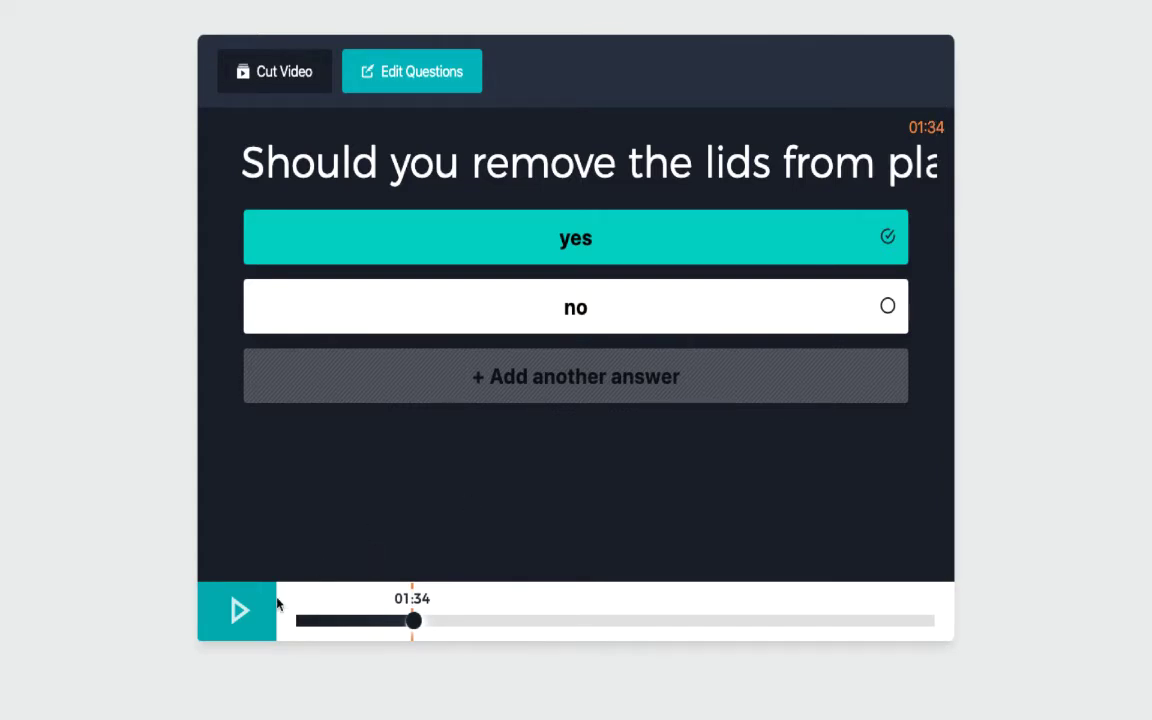
Advance the video to the food and drink cans scene, pausing at 02:36
{"action": "left_click", "coordinate": [230, 614]}
{"action": "left_click", "coordinate": [255, 620]}
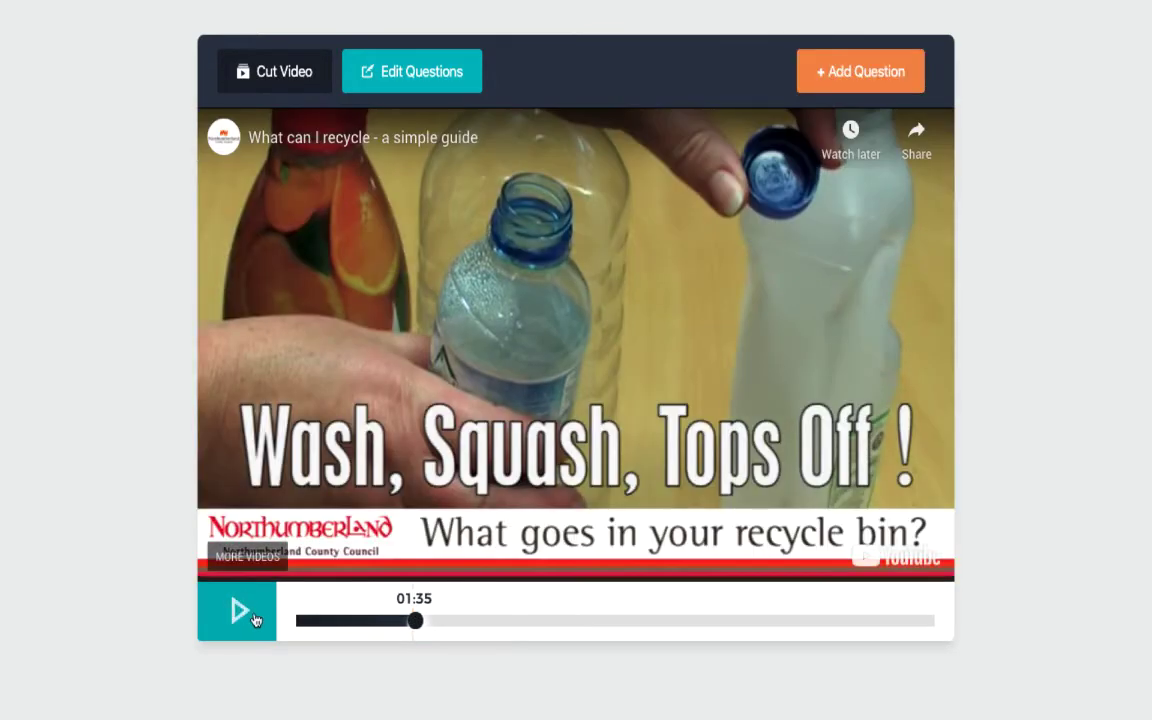
{"action": "left_click", "coordinate": [258, 617]}
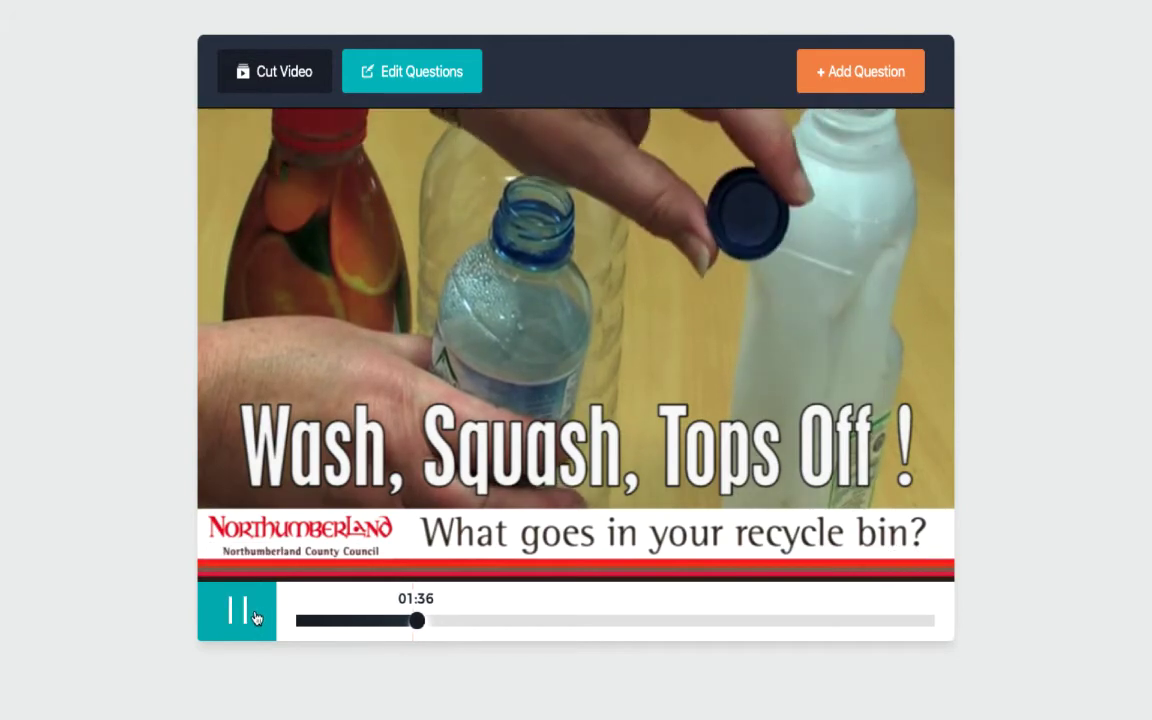
{"action": "left_click", "coordinate": [517, 626]}
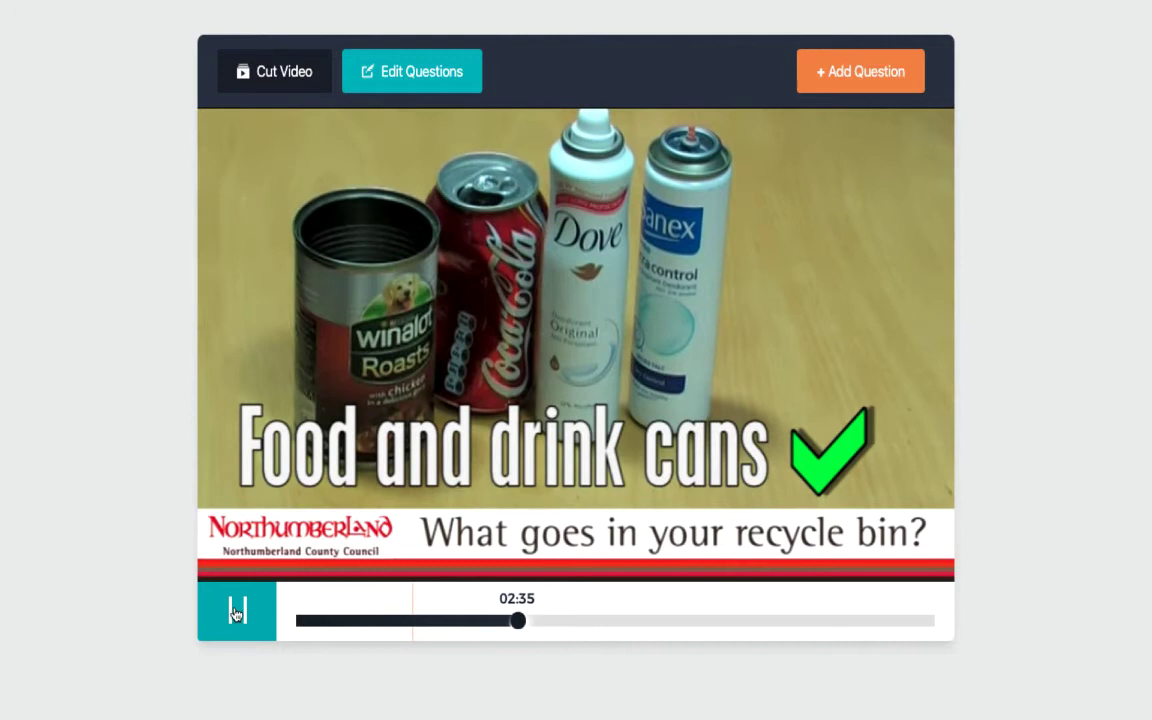
{"action": "left_click", "coordinate": [240, 612]}
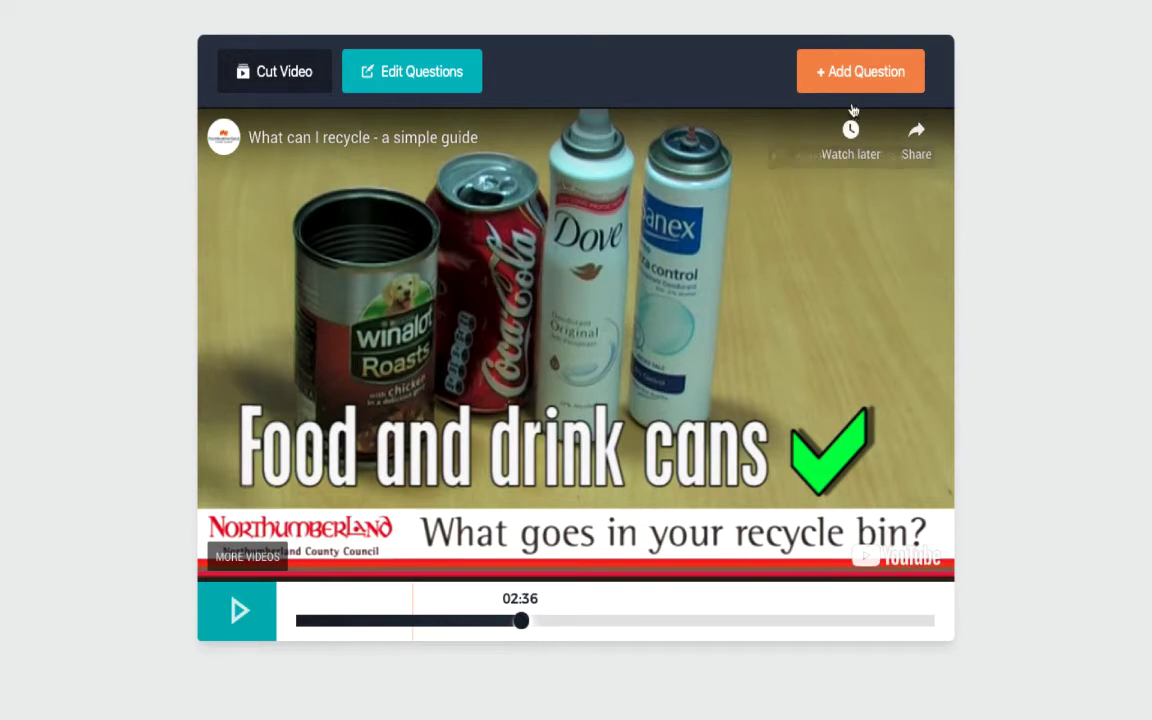
Add a 02:36 question 'can I recycle soup cans' with answers 'yes' and 'no', 'yes' correct
{"action": "left_click", "coordinate": [862, 70]}
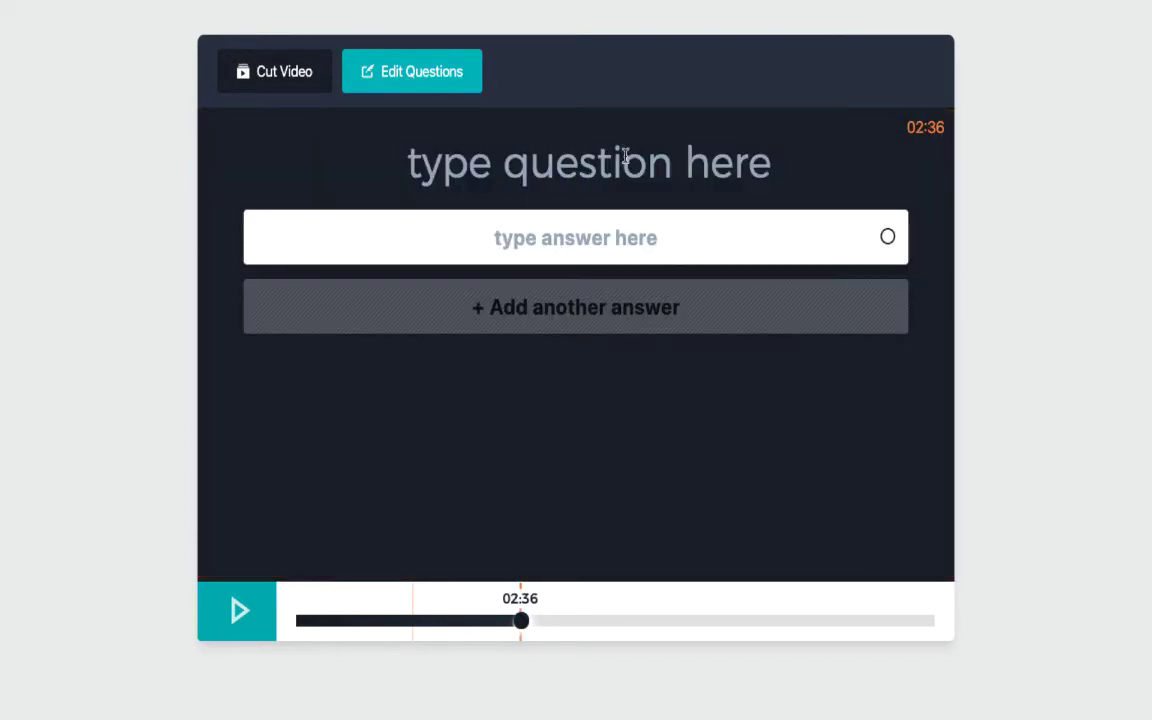
{"action": "type", "text": "can yu"}
{"action": "key", "text": "BackSpace"}
{"action": "key", "text": "BackSpace"}
{"action": "key", "text": "BackSpace"}
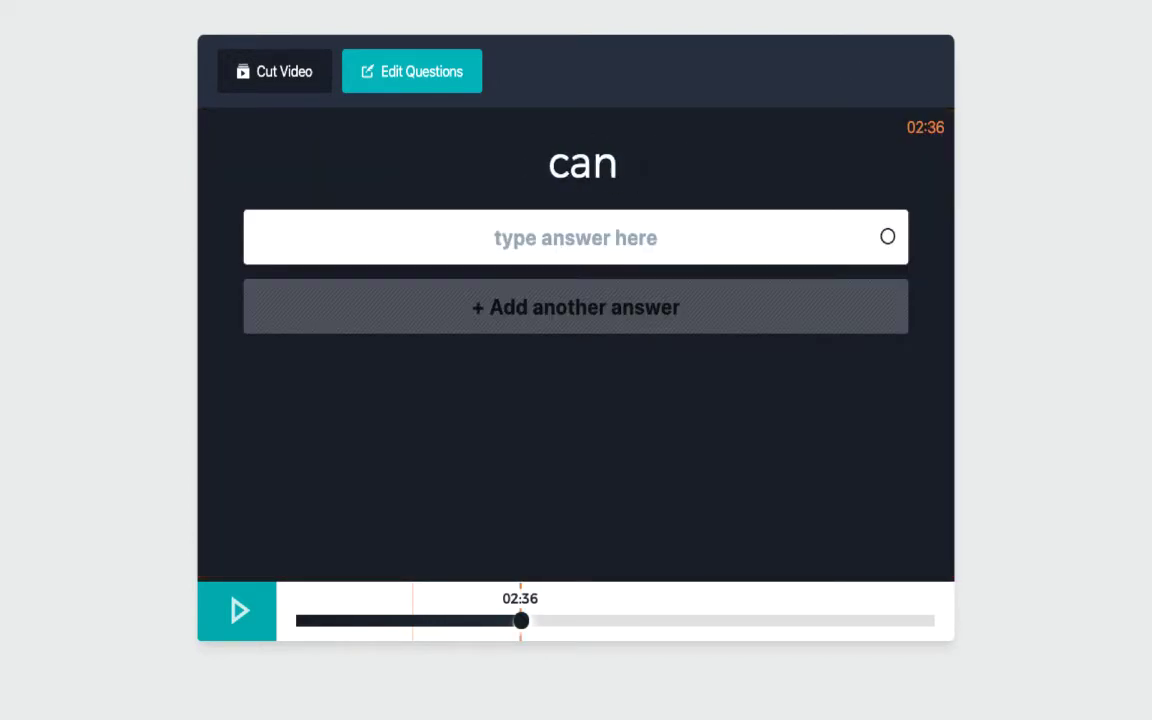
{"action": "type", "text": "I recycle so"}
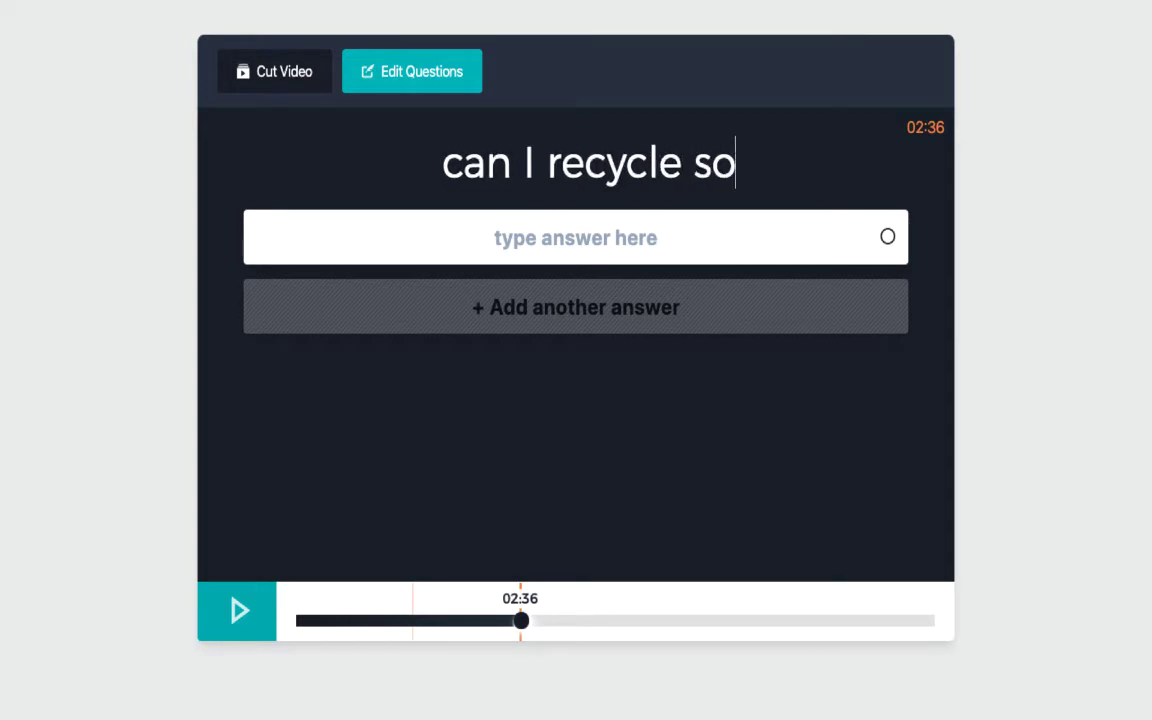
{"action": "type", "text": "up cans"}
{"action": "left_click", "coordinate": [592, 226]}
{"action": "type", "text": "yes"}
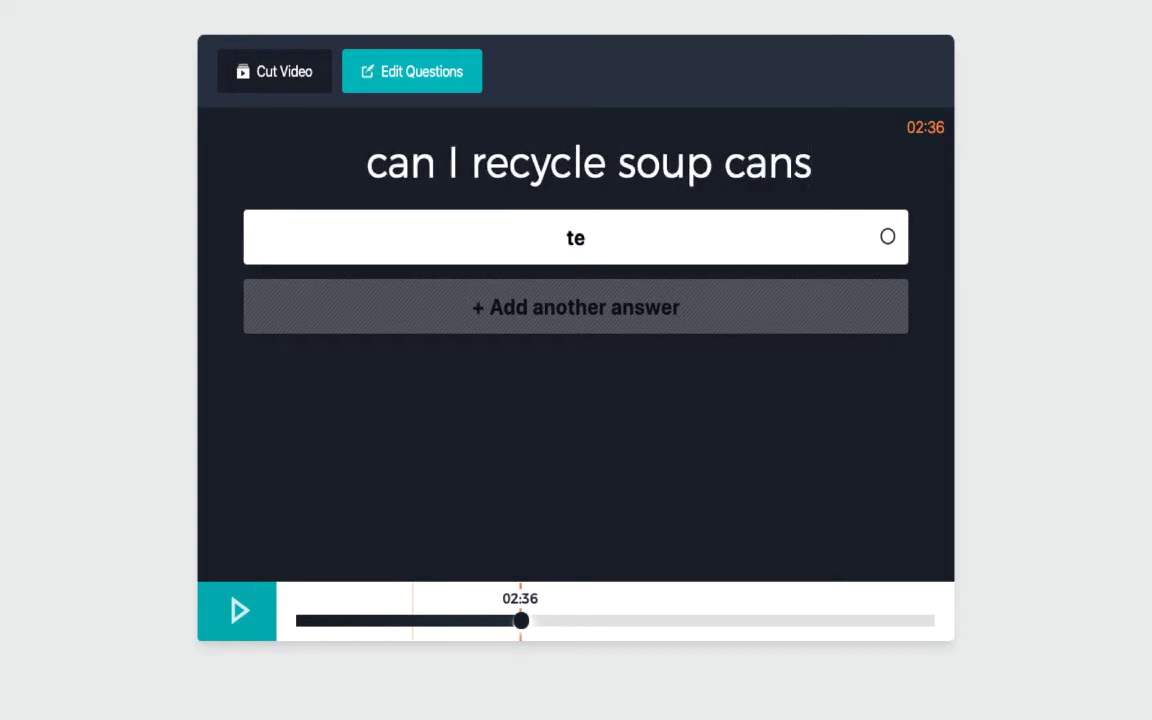
{"action": "left_click", "coordinate": [601, 296]}
{"action": "type", "text": "no"}
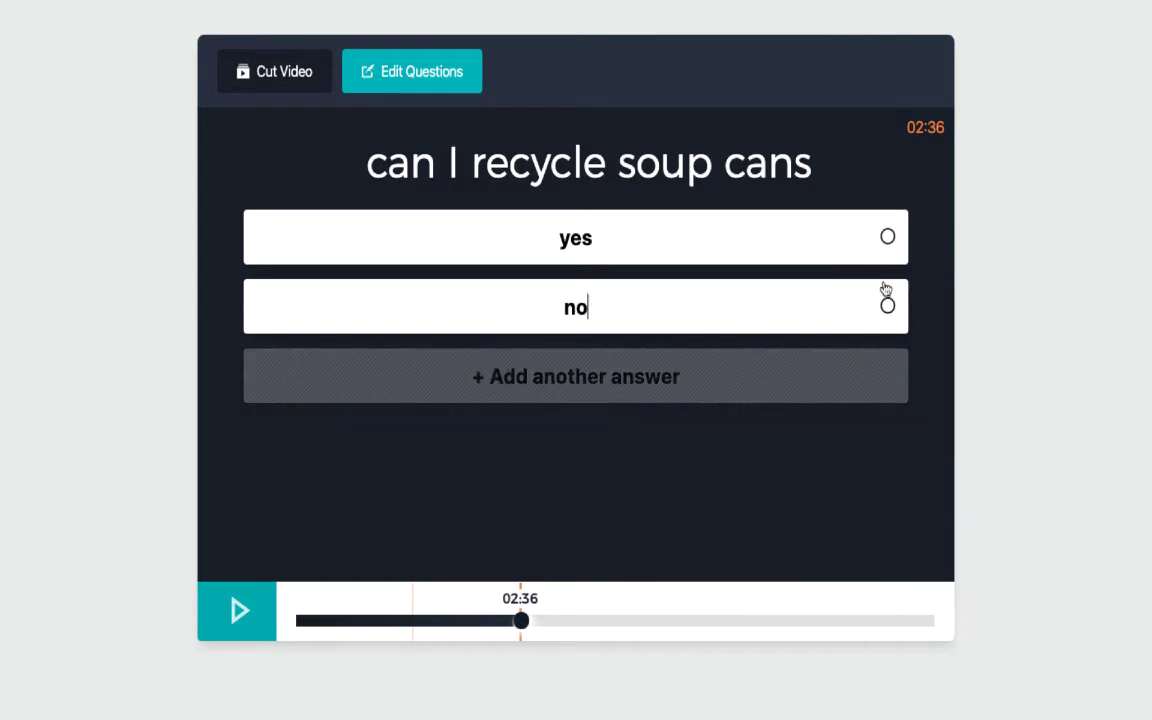
{"action": "left_click", "coordinate": [888, 239]}
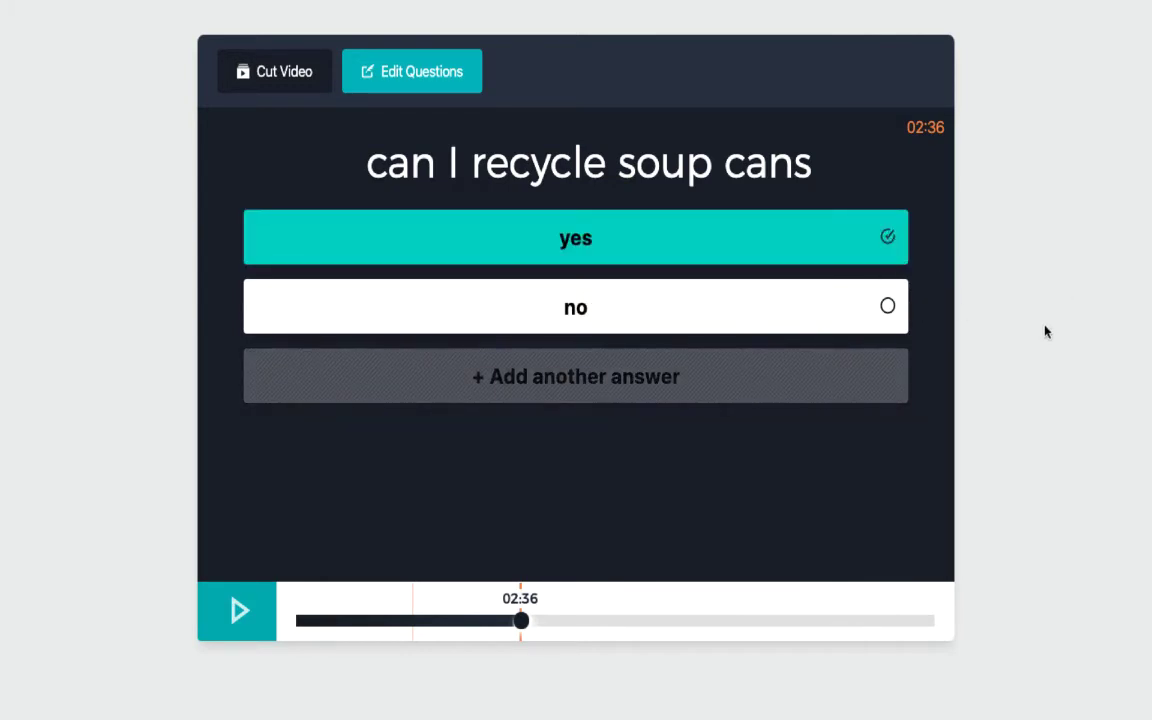
Review the 01:34 lids question, then return to the 02:36 soup cans question
{"action": "left_click", "coordinate": [413, 605]}
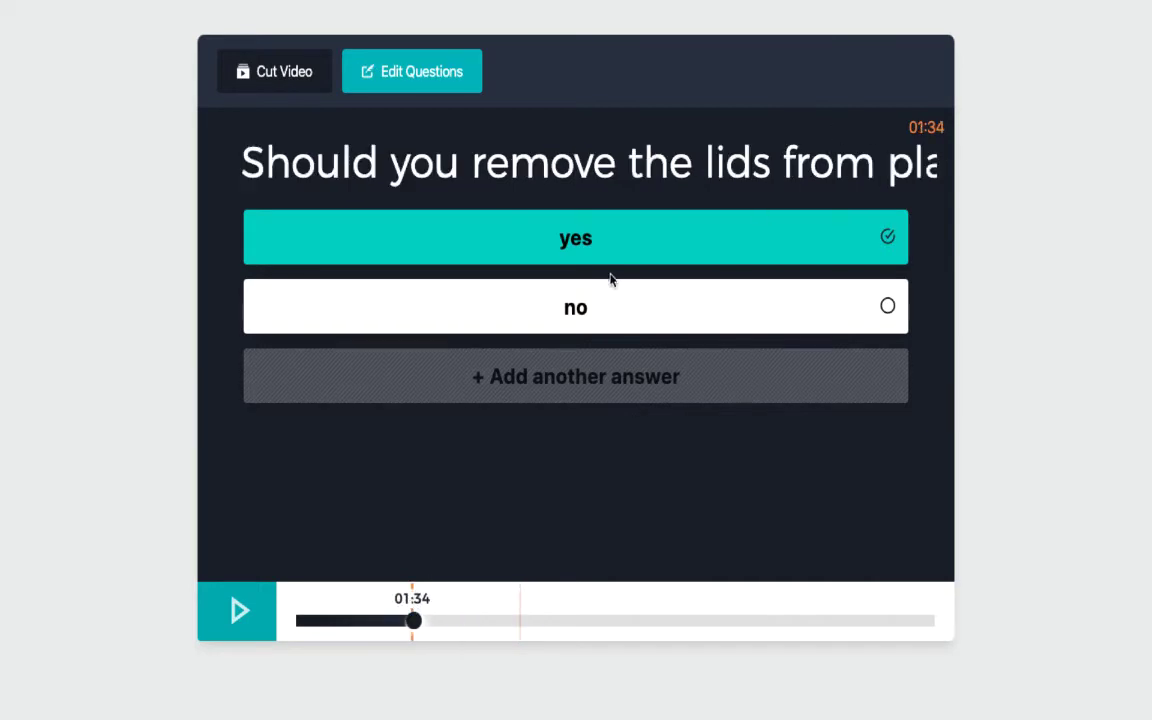
{"action": "left_click", "coordinate": [615, 160]}
{"action": "left_click", "coordinate": [520, 603]}
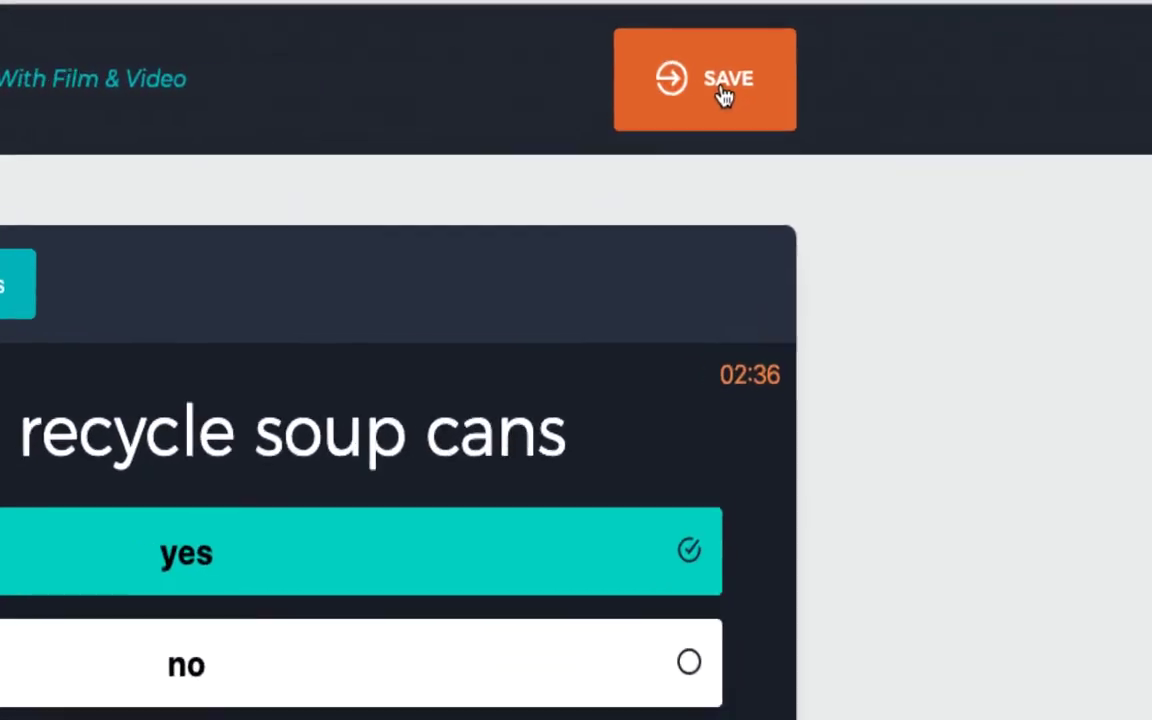
Save the interactive lesson and select the personal playlist page's address
{"action": "left_click", "coordinate": [820, 90]}
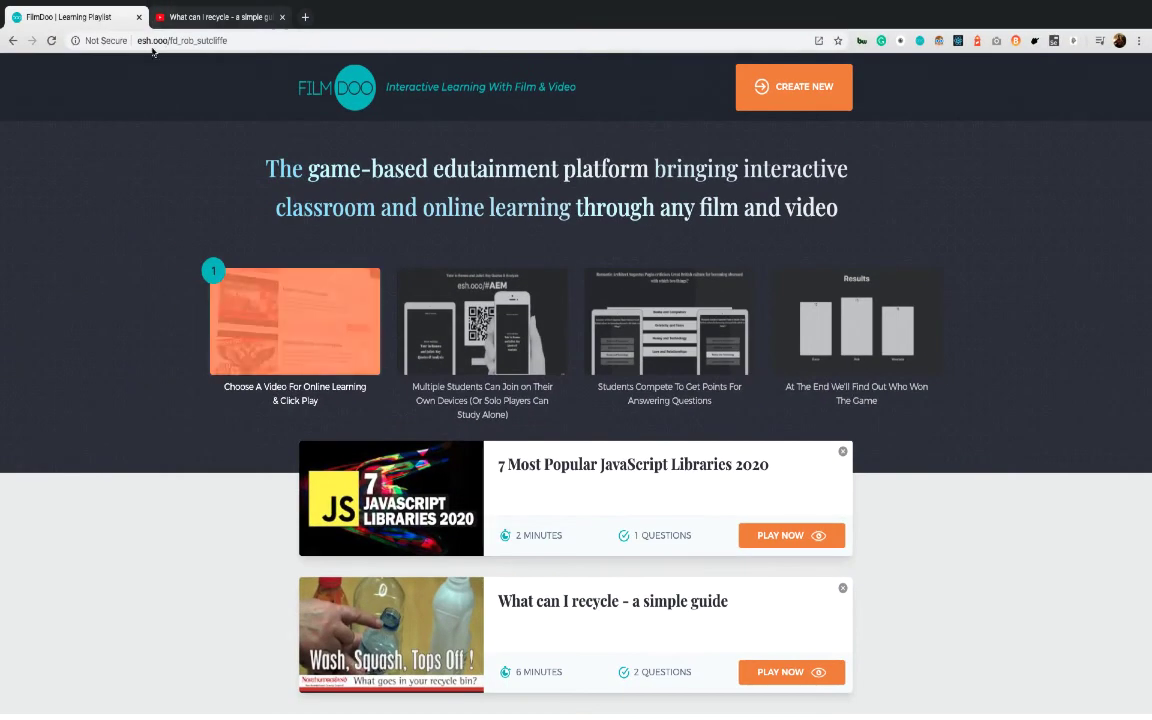
{"action": "left_click", "coordinate": [244, 40]}
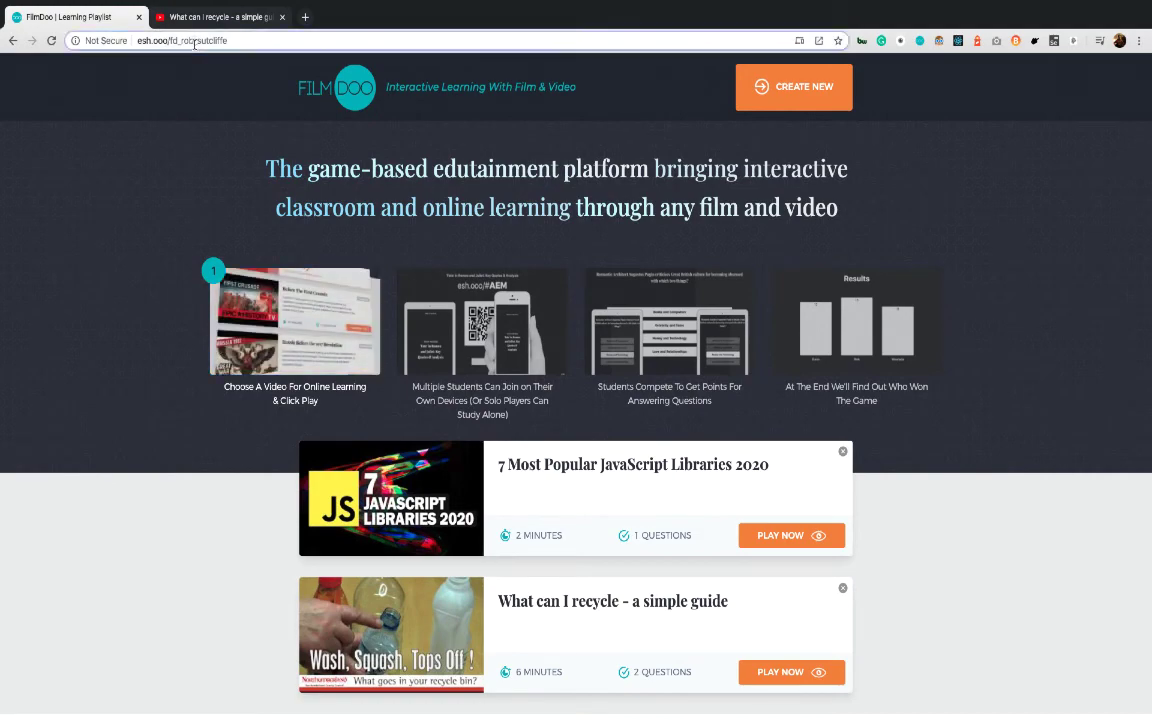
{"action": "triple_click", "coordinate": [244, 40]}
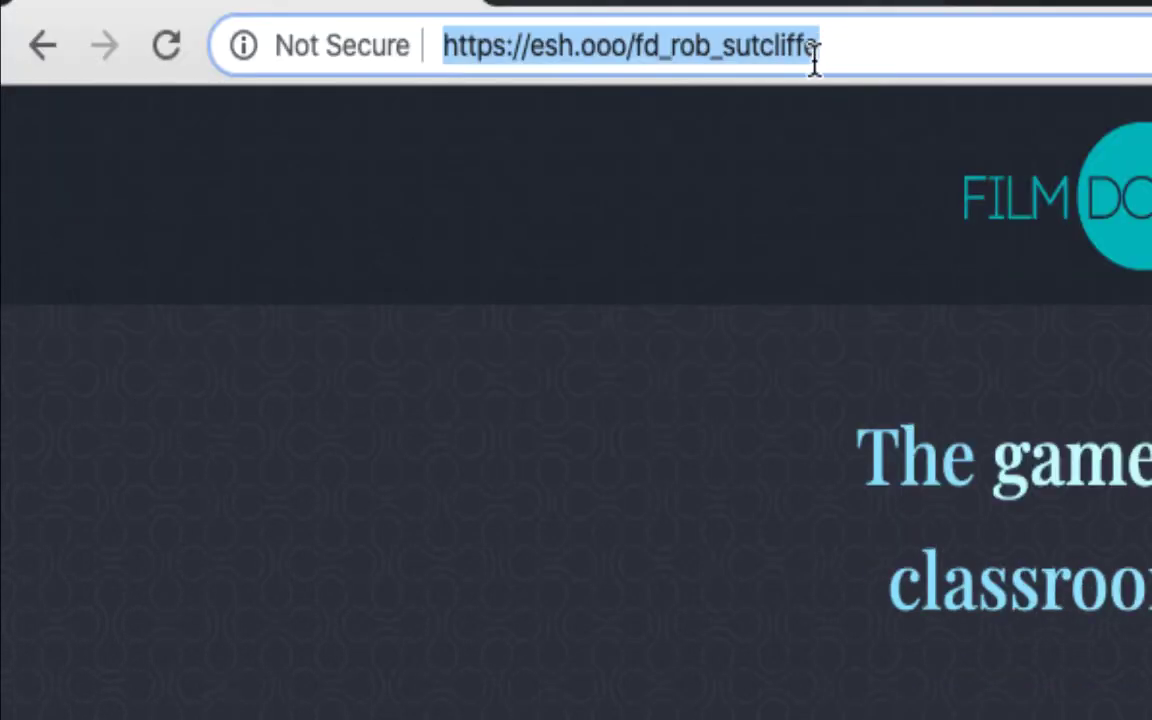
Adjust the address-bar selection to cover the personal page path
{"action": "left_click", "coordinate": [874, 42]}
{"action": "left_click_drag", "start_coordinate": [874, 42], "coordinate": [636, 60]}
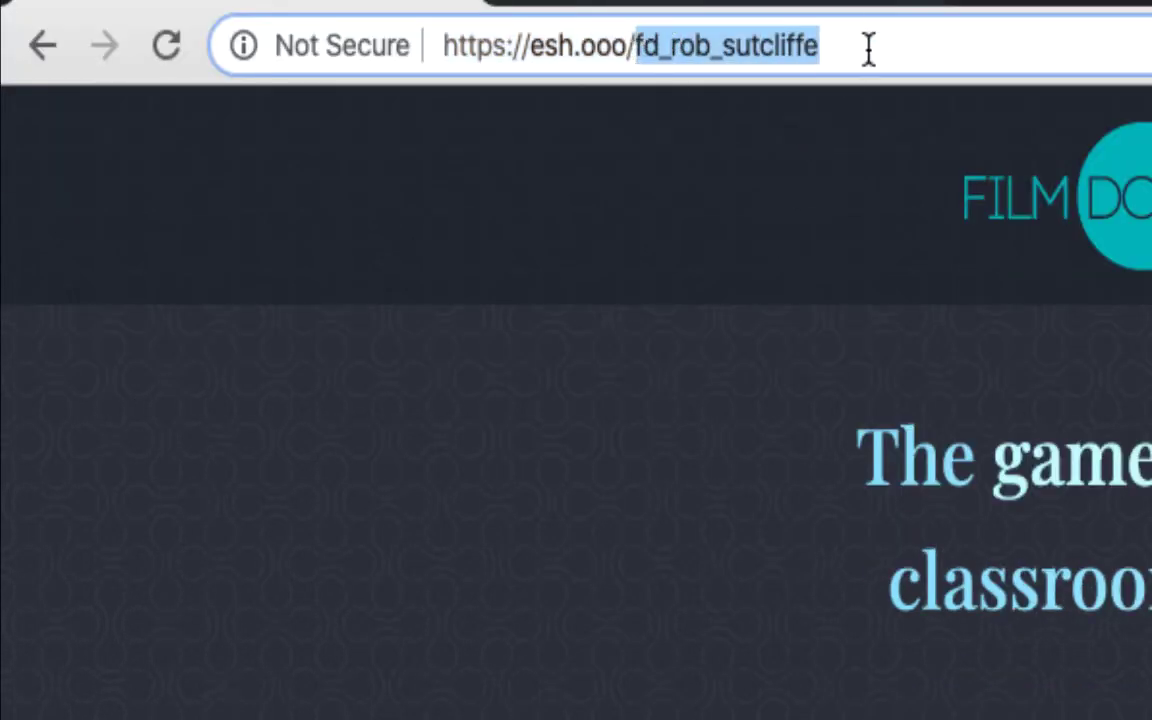
{"action": "left_click", "coordinate": [967, 36]}
{"action": "left_click_drag", "start_coordinate": [967, 36], "coordinate": [386, 31]}
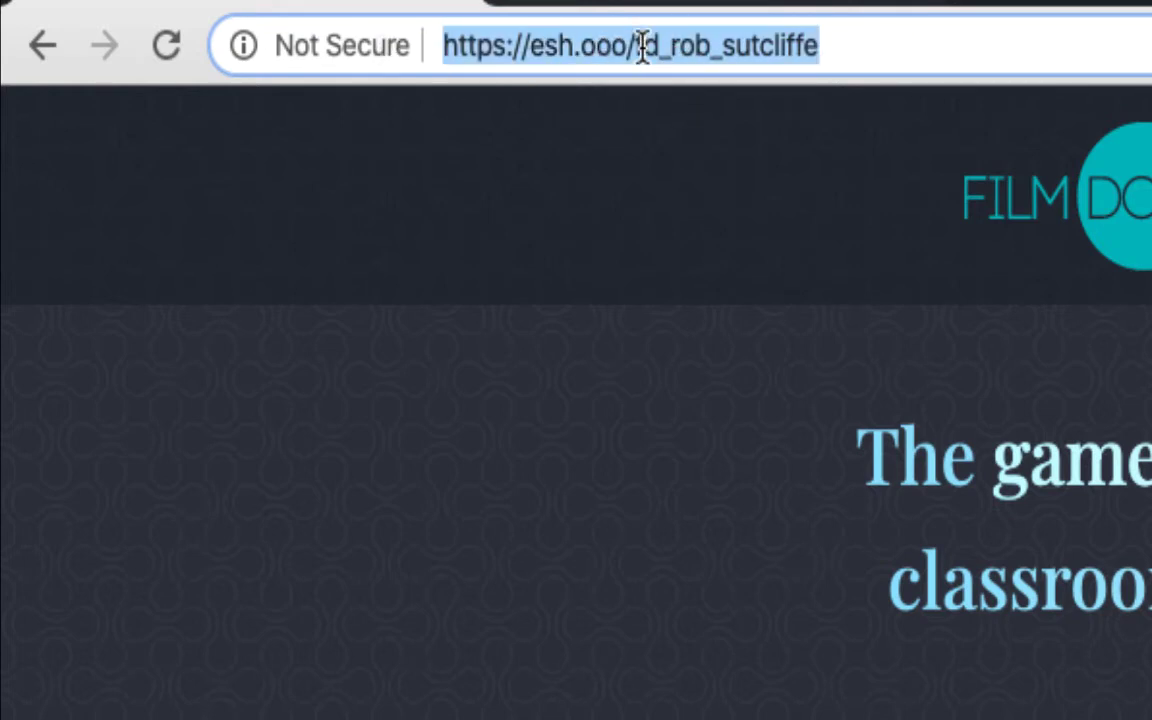
{"action": "left_click", "coordinate": [648, 46]}
{"action": "left_click", "coordinate": [841, 46]}
{"action": "left_click_drag", "start_coordinate": [841, 46], "coordinate": [625, 47]}
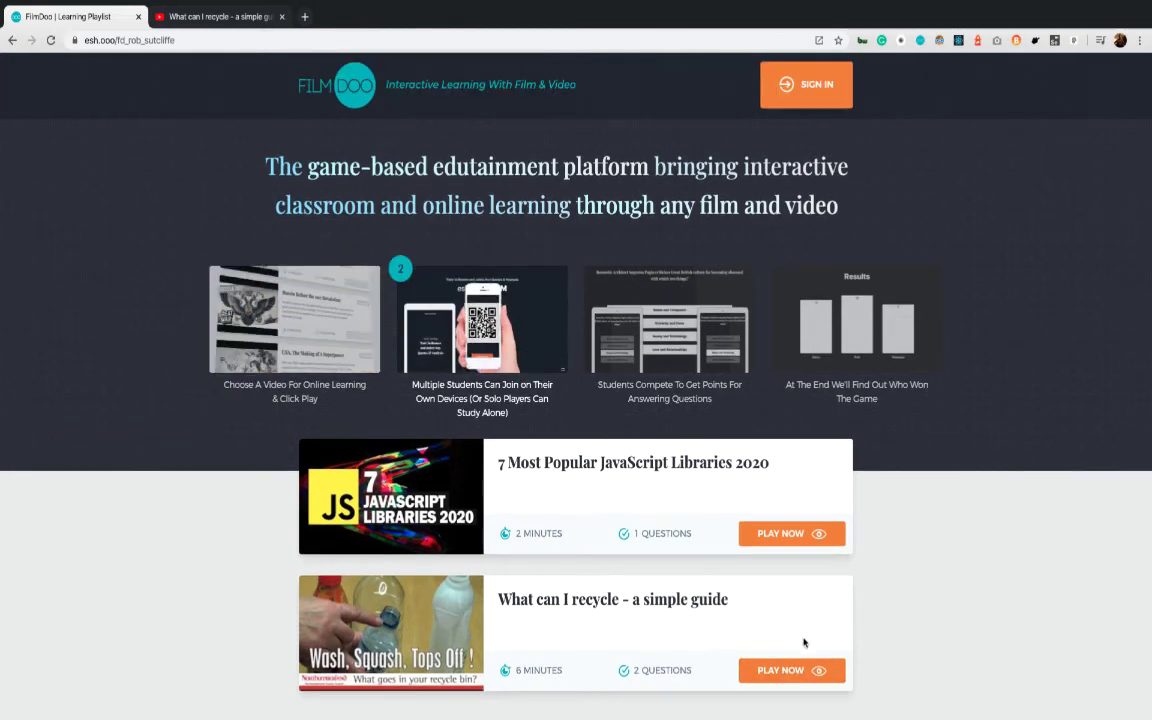
{"action": "left_click", "coordinate": [795, 670]}
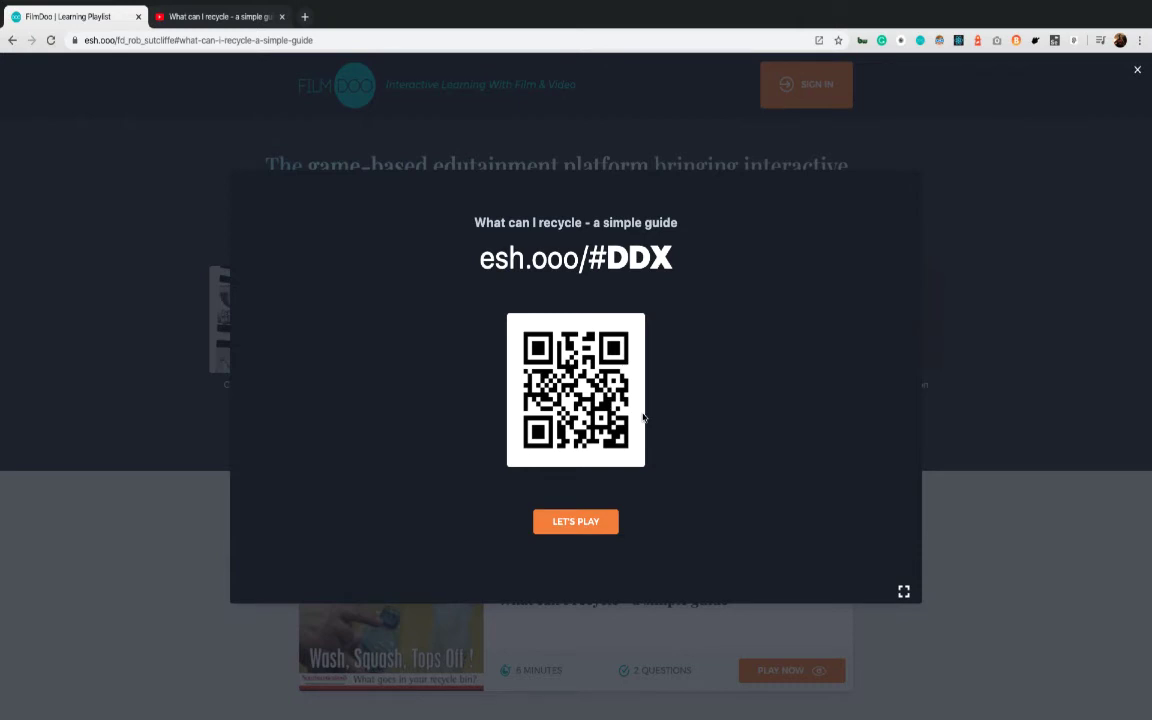
{"action": "left_click", "coordinate": [260, 40]}
{"action": "left_click", "coordinate": [332, 40]}
{"action": "left_click_drag", "start_coordinate": [332, 40], "coordinate": [59, 37]}
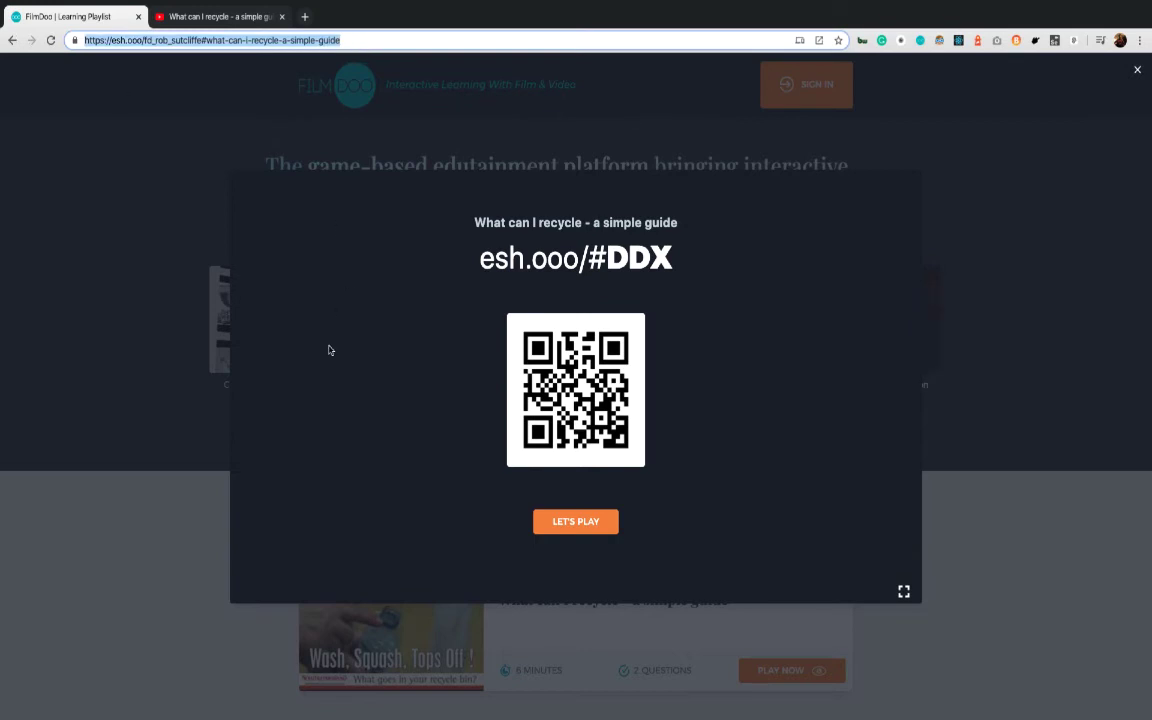
{"action": "left_click", "coordinate": [568, 521]}
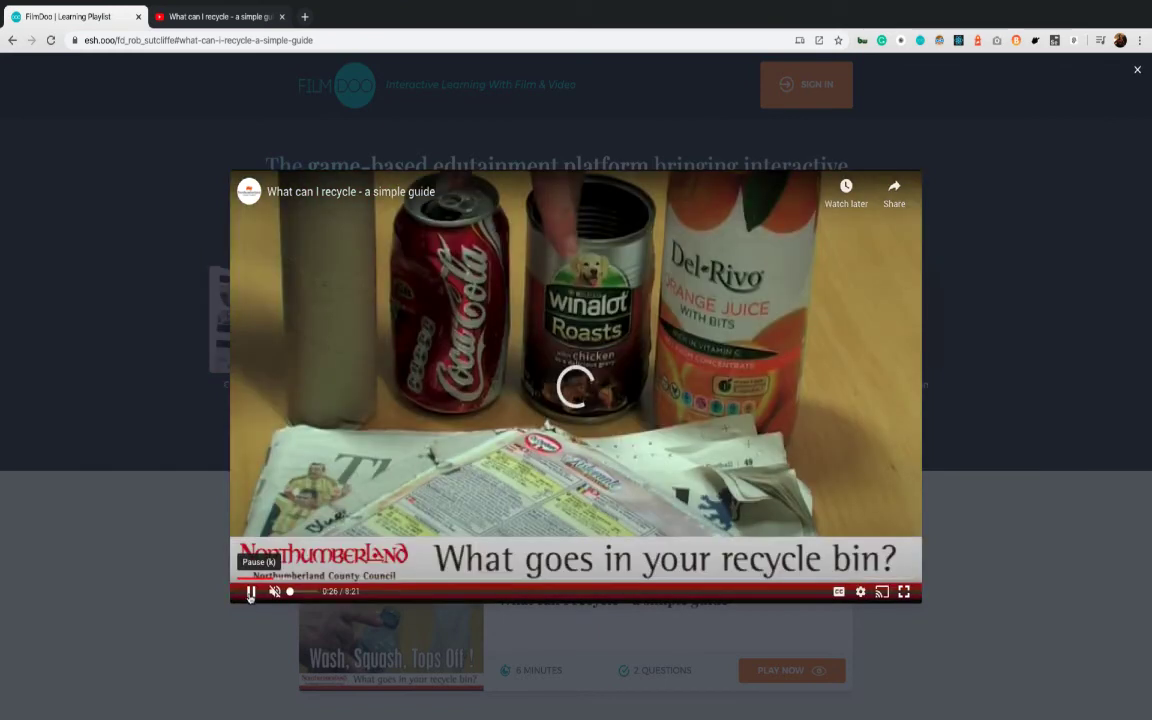
{"action": "left_click", "coordinate": [250, 591]}
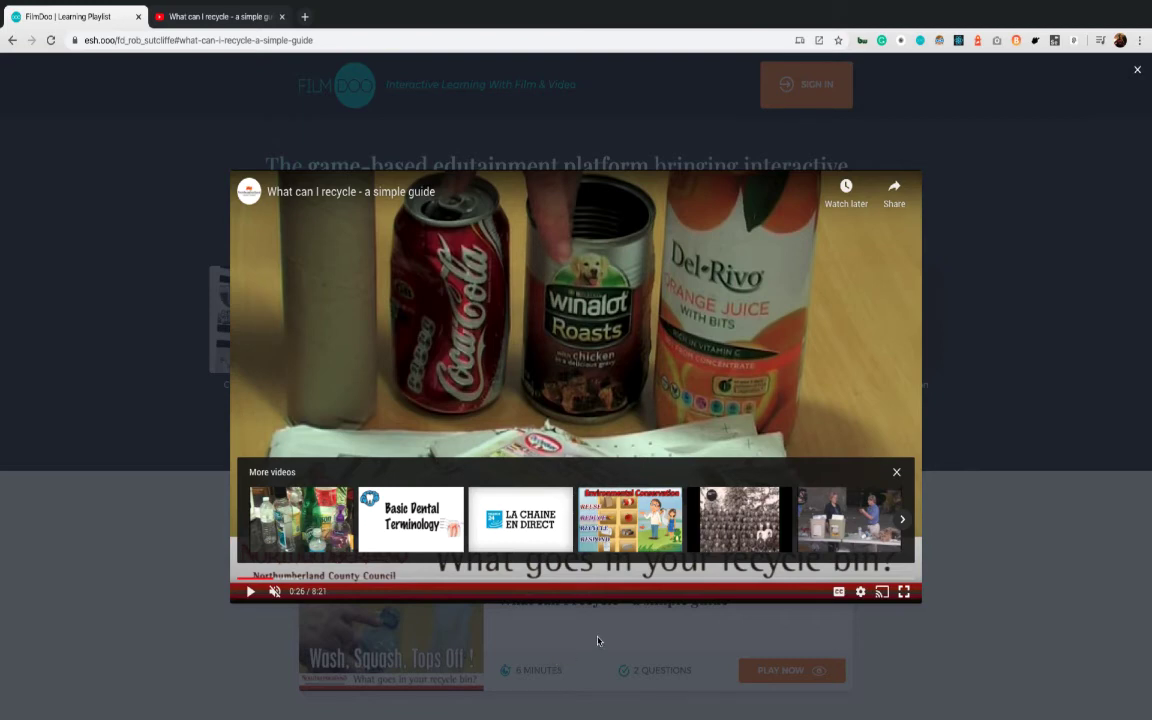
{"action": "left_click", "coordinate": [977, 555]}
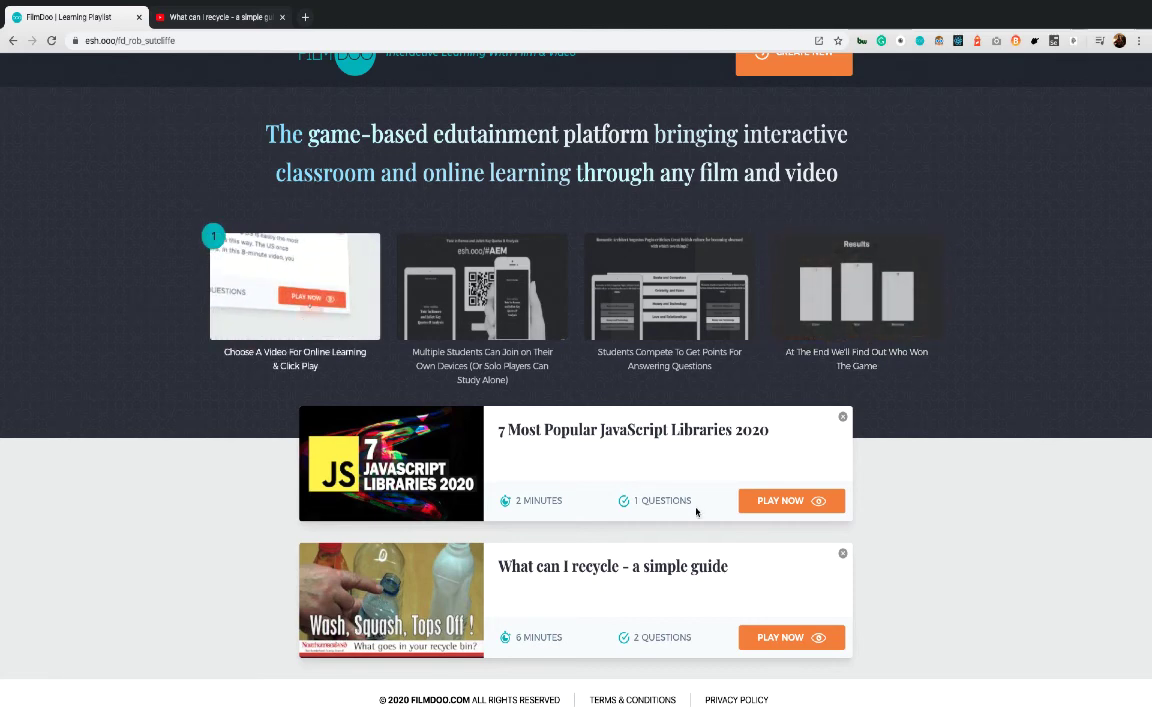
Delete the recycling guide lesson card from the personal playlist page
{"action": "scroll", "coordinate": [689, 506], "scroll_direction": "up", "scroll_amount": 1}
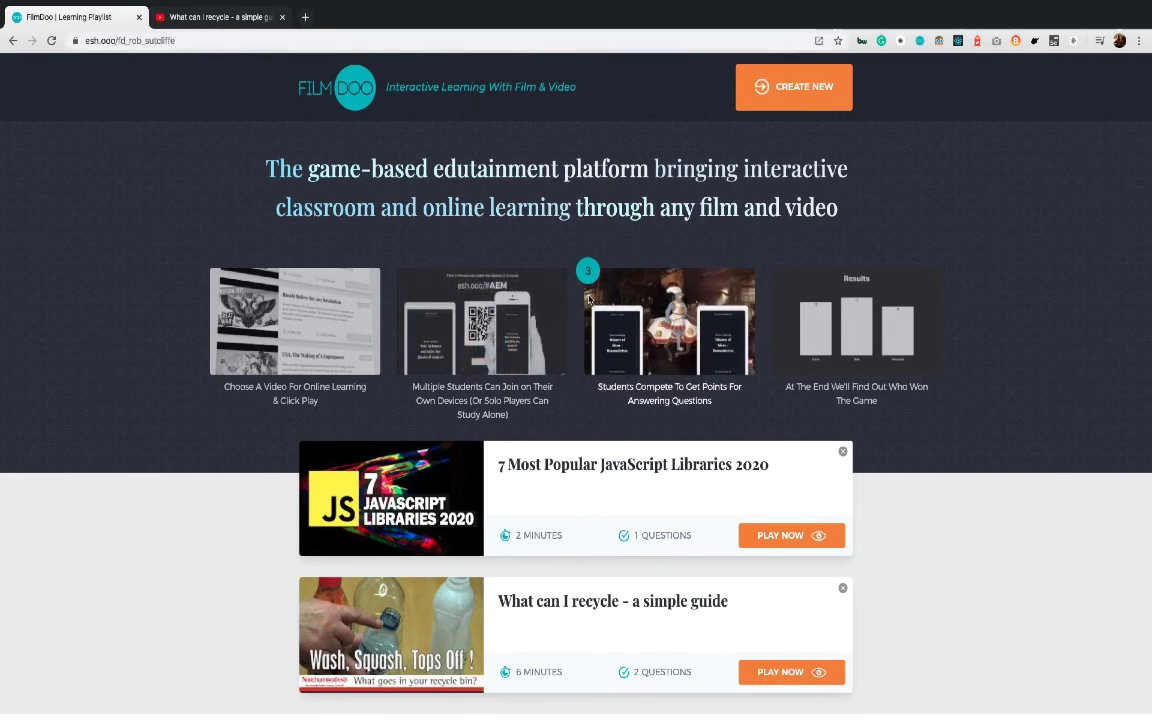
{"action": "scroll", "coordinate": [185, 110], "scroll_direction": "down", "scroll_amount": 1}
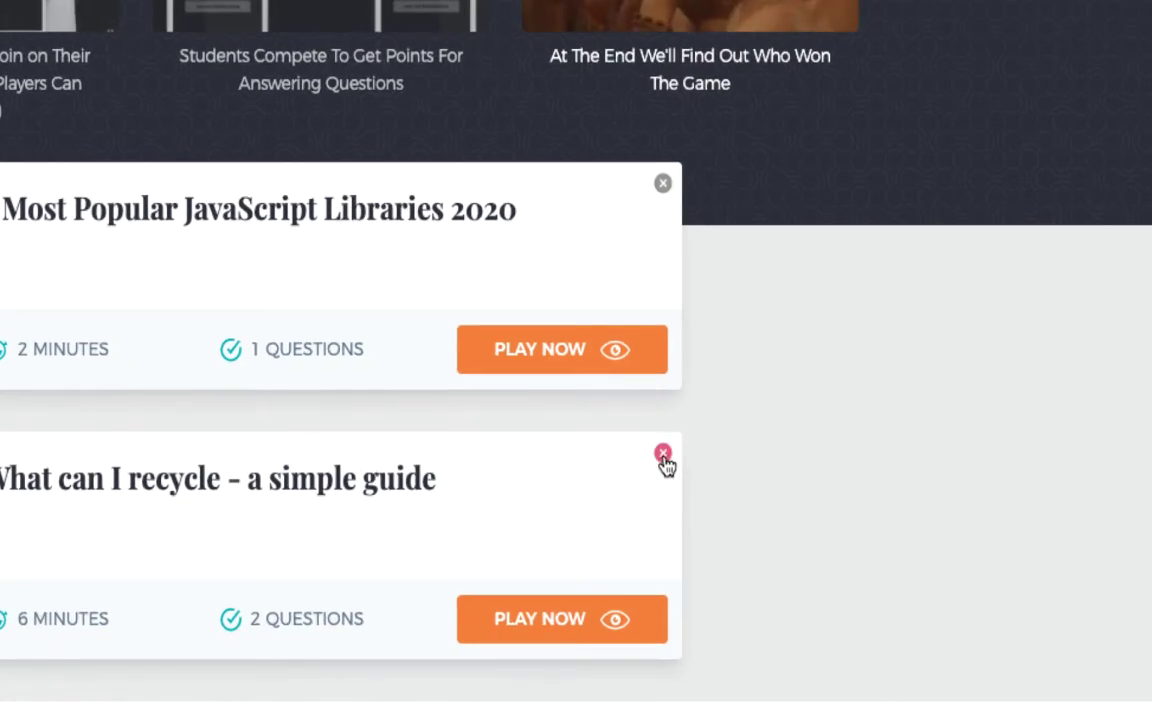
{"action": "scroll", "coordinate": [665, 463], "scroll_direction": "up", "scroll_amount": 1}
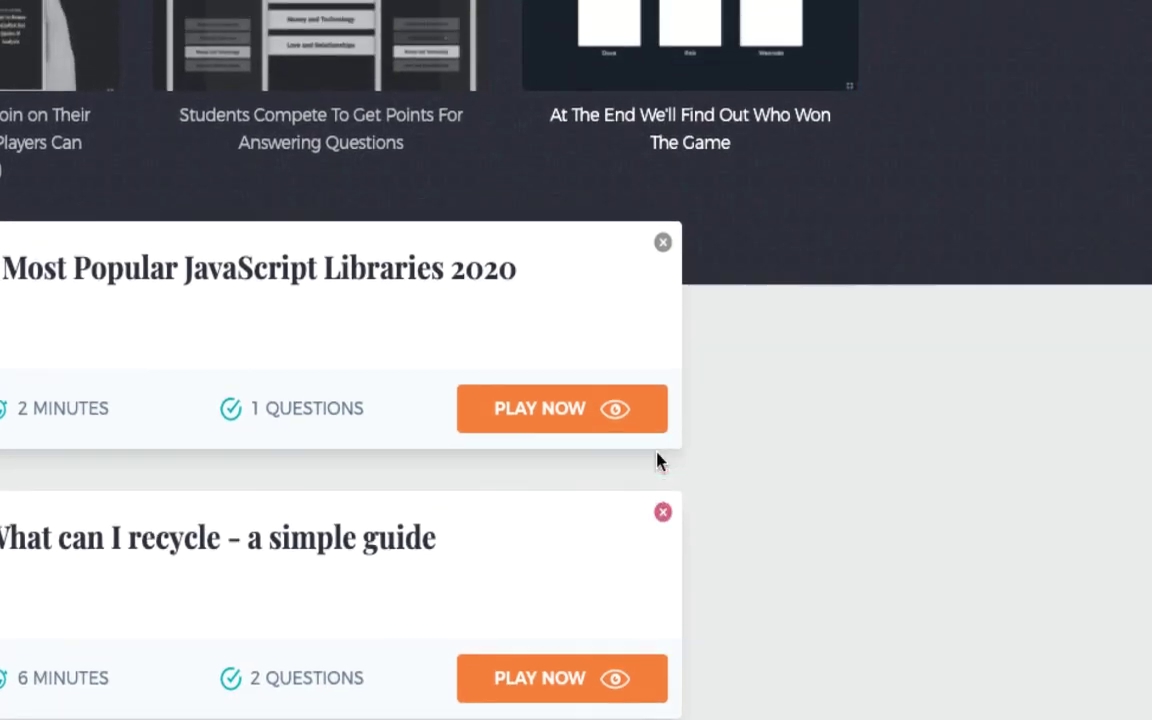
{"action": "scroll", "coordinate": [766, 530], "scroll_direction": "down", "scroll_amount": 1}
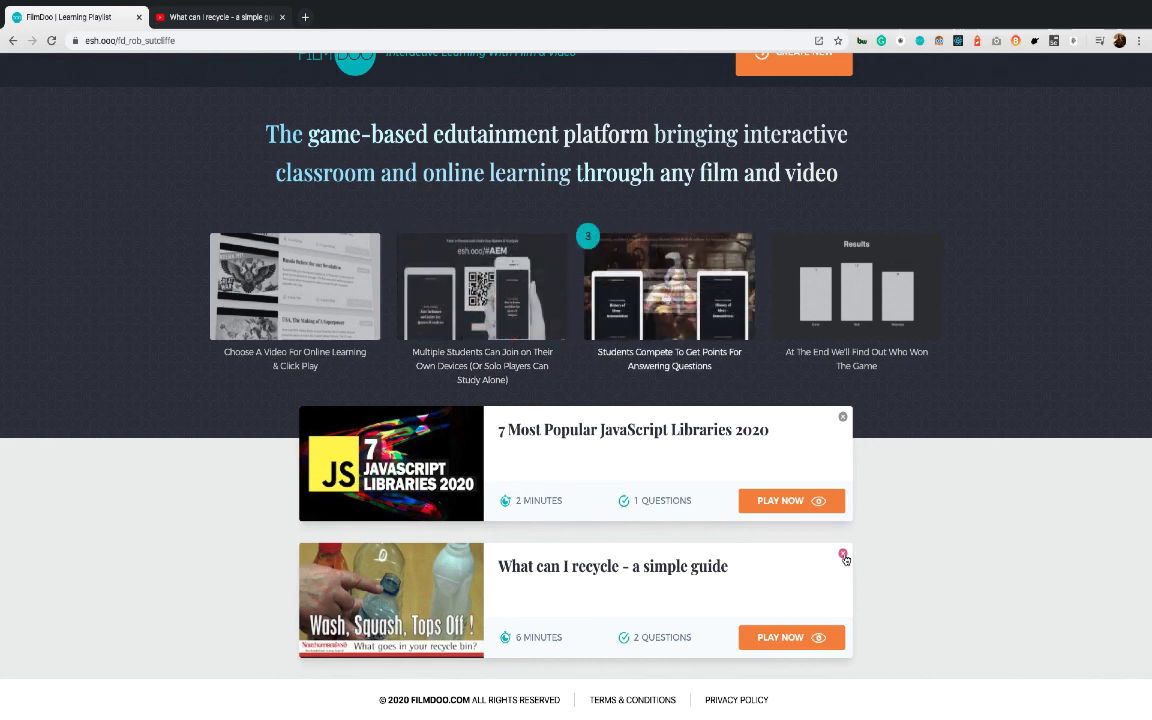
{"action": "left_click", "coordinate": [843, 555]}
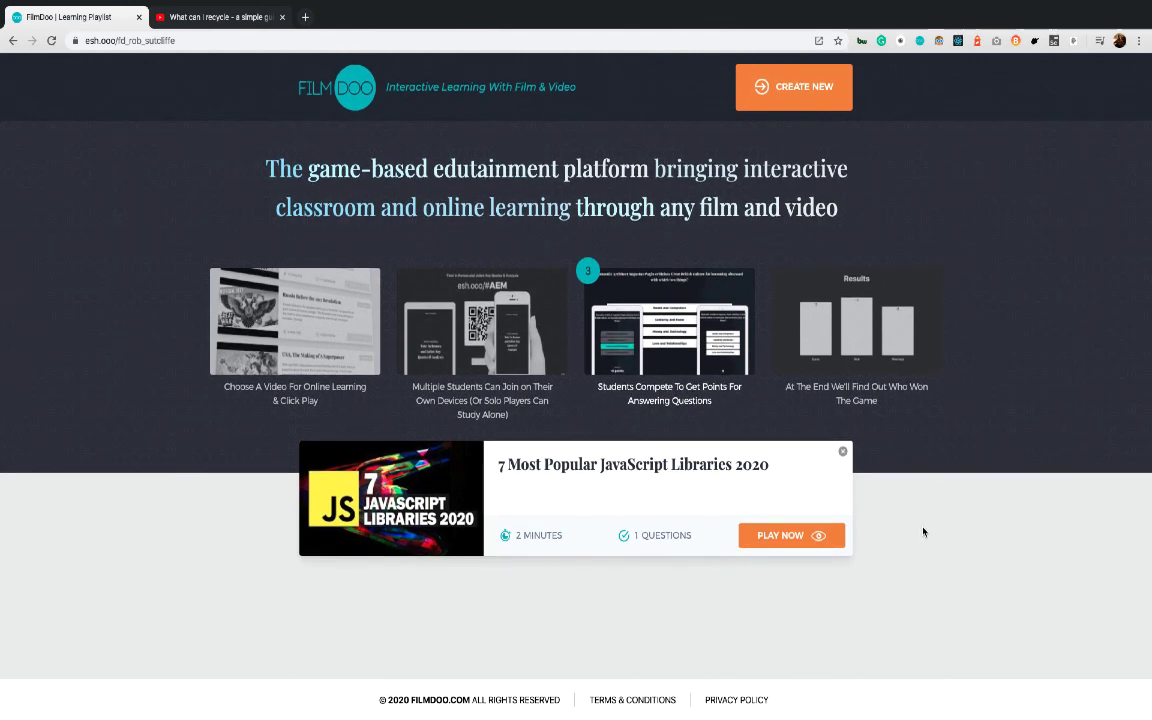